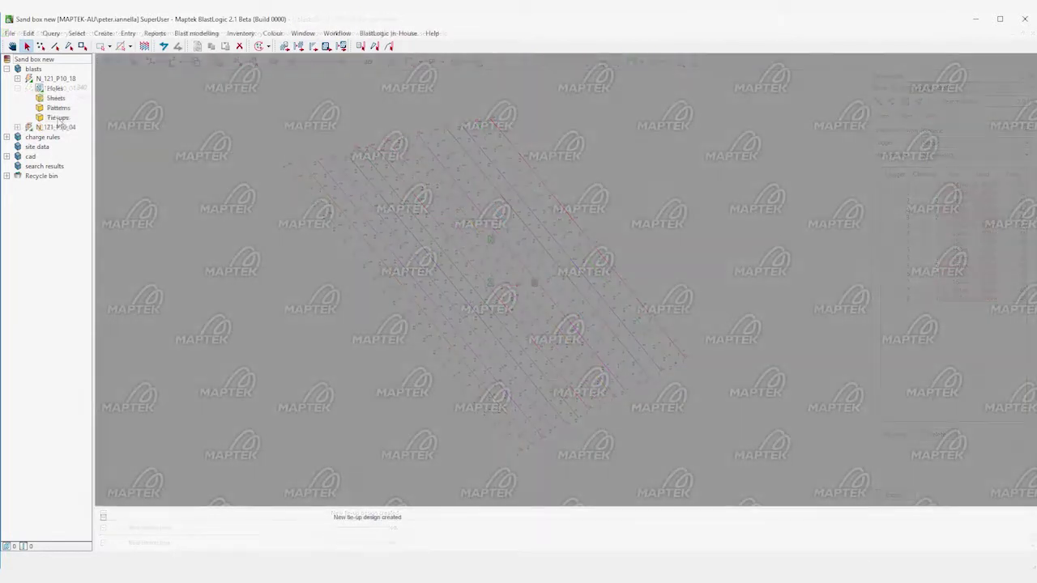
Create a pyrotechnic tie-up design for blast N_121_P10_18 with the connectors SRD 30ms–SRD 42ms, SRD 44ms and SRD 57ms
right_click(57, 118)
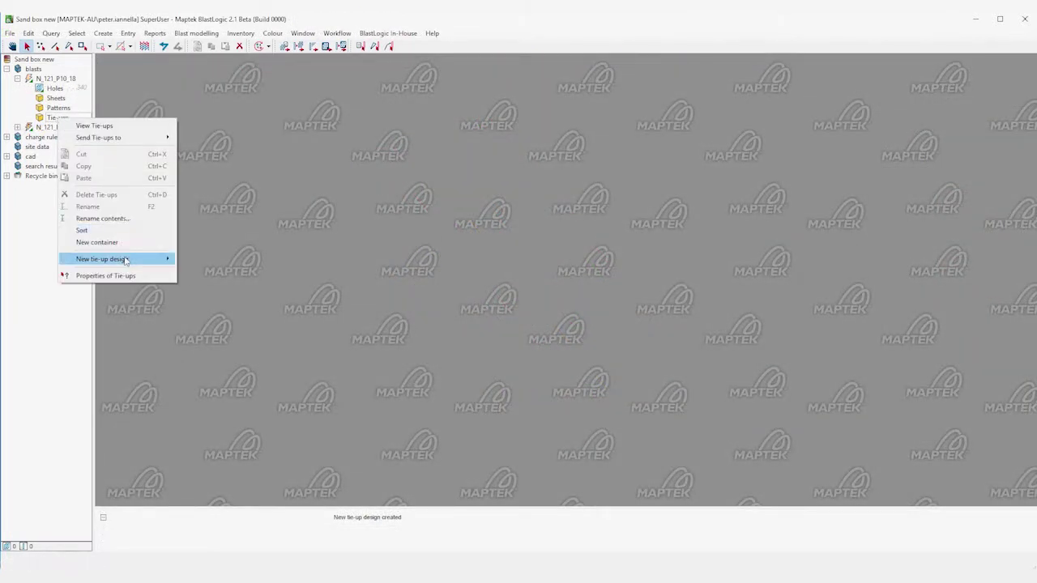
mouse_move(130, 258)
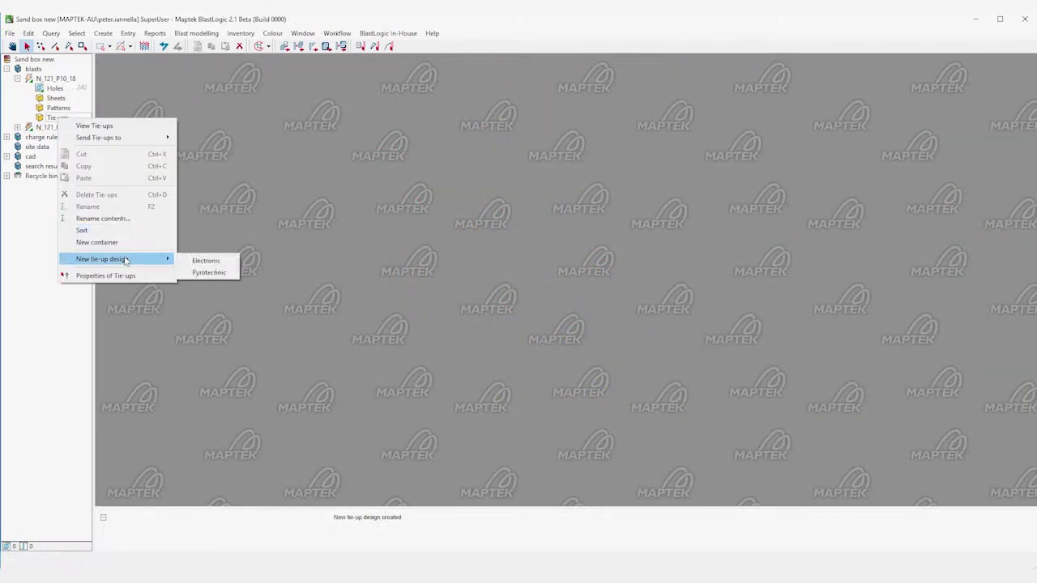
left_click(230, 276)
left_click_drag(280, 296, 282, 362)
middle_click_drag(99, 347, 352, 298)
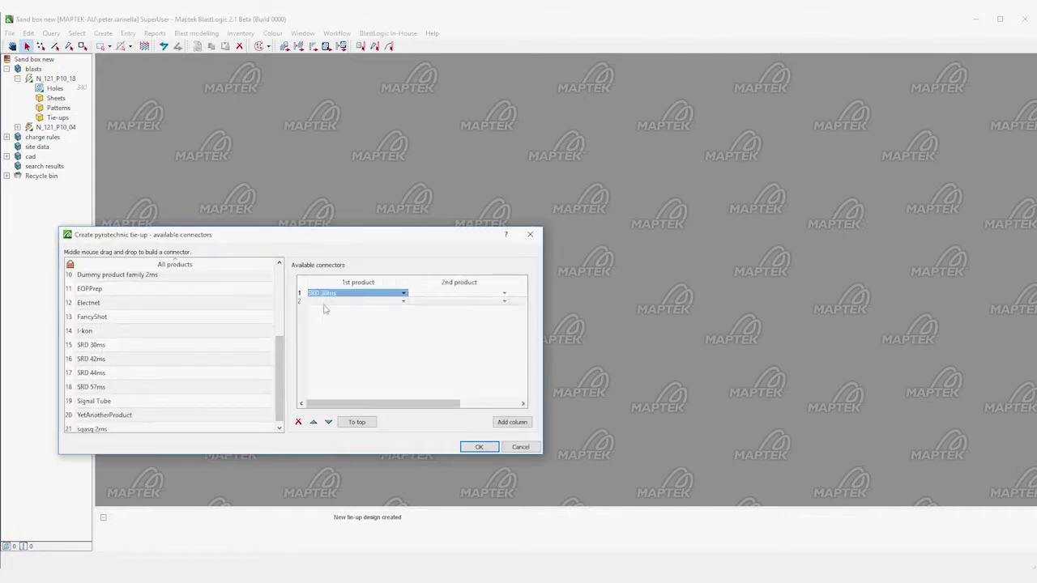
middle_click_drag(112, 361, 445, 296)
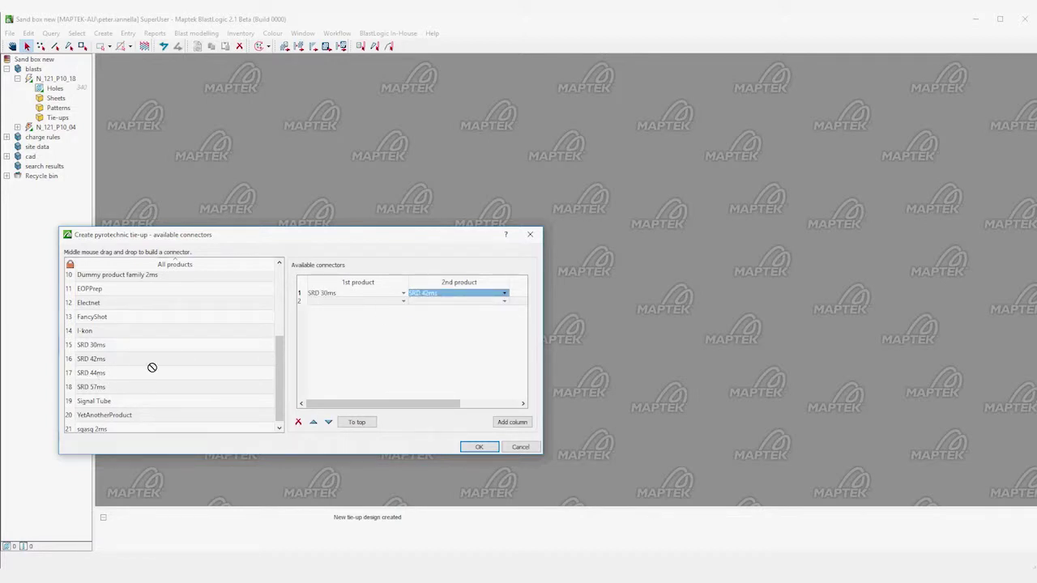
middle_click_drag(151, 367, 362, 306)
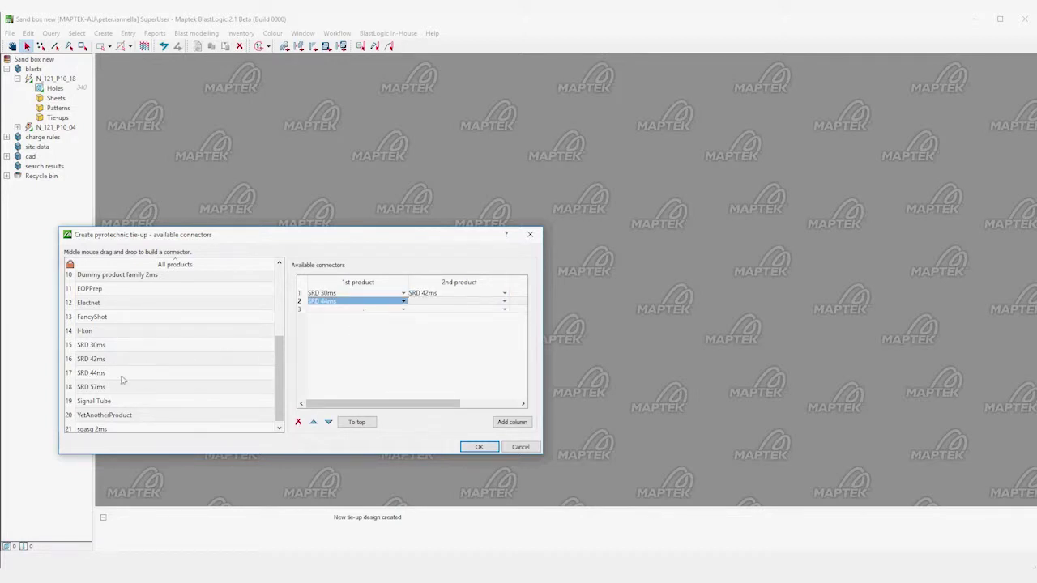
middle_click_drag(98, 389, 365, 314)
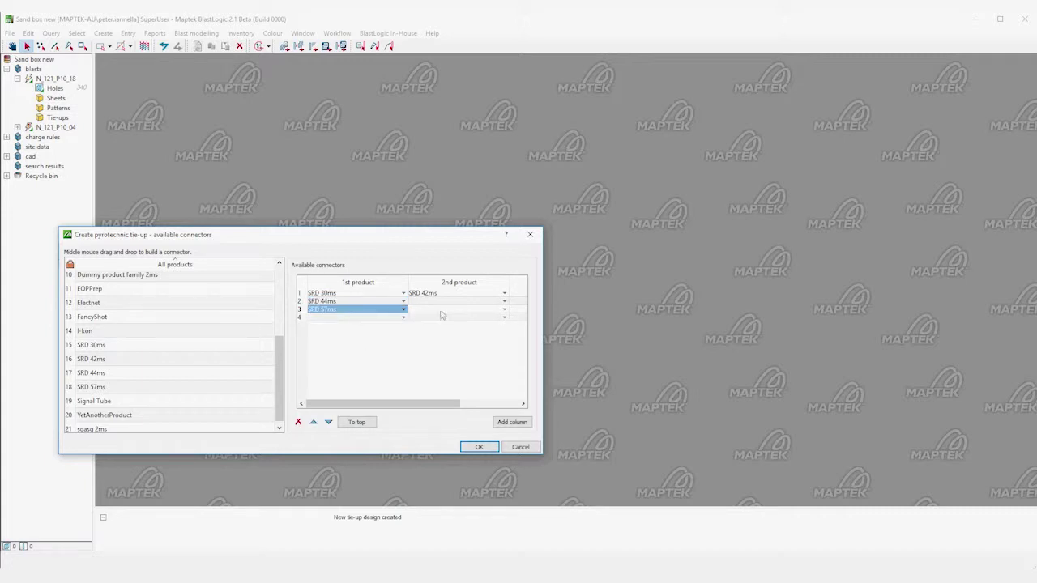
left_click(479, 448)
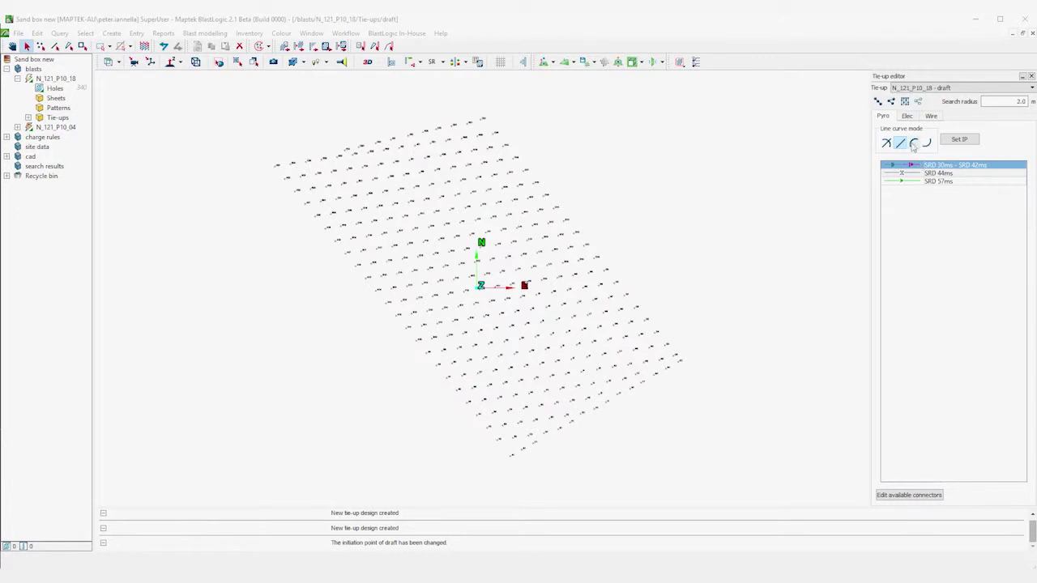
Tie the northernmost full row of holes from west to east with the SRD 30ms - SRD 42ms connector
left_click(878, 102)
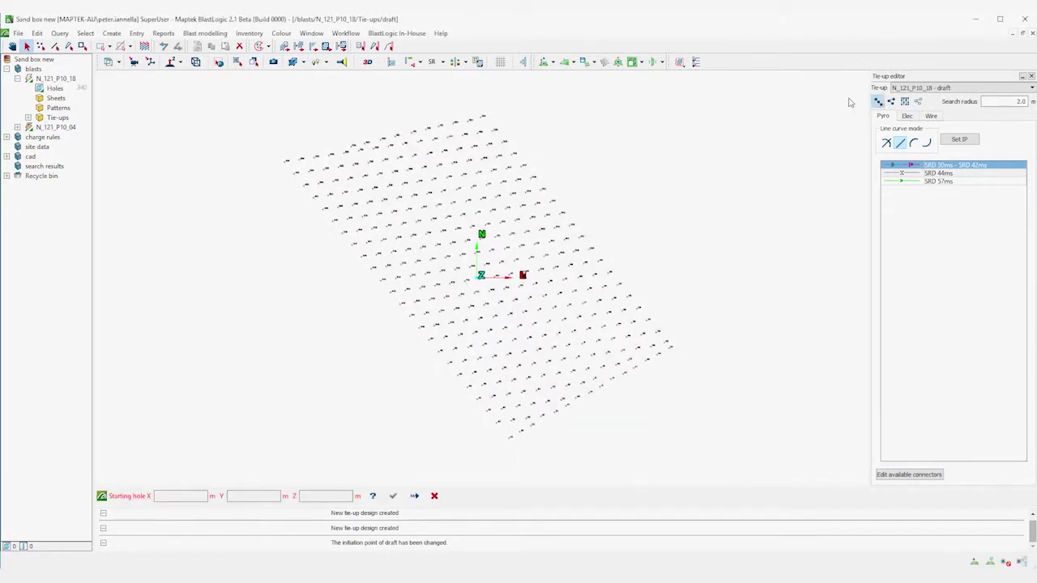
left_click(273, 166)
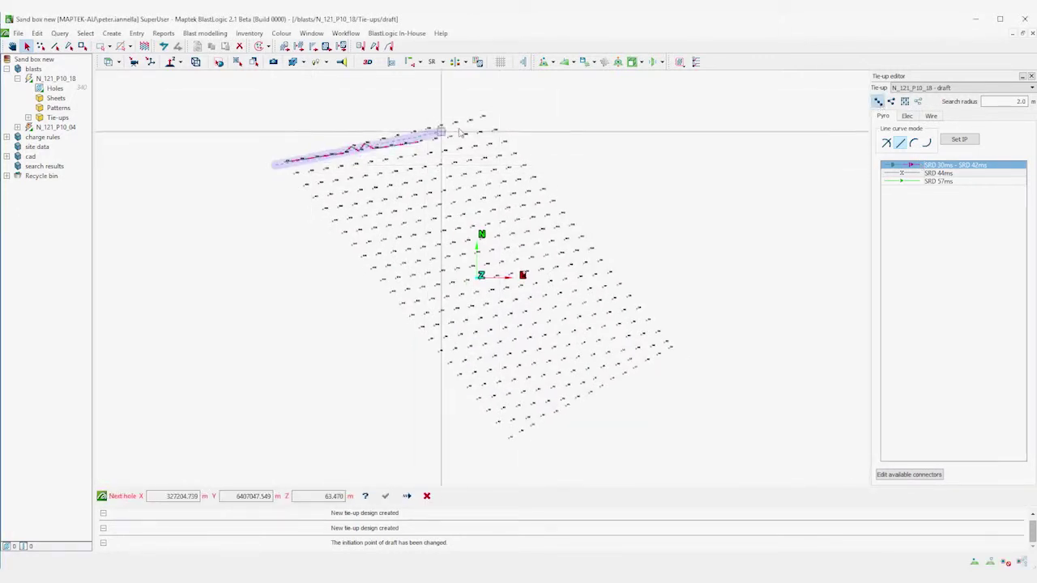
left_click(505, 132)
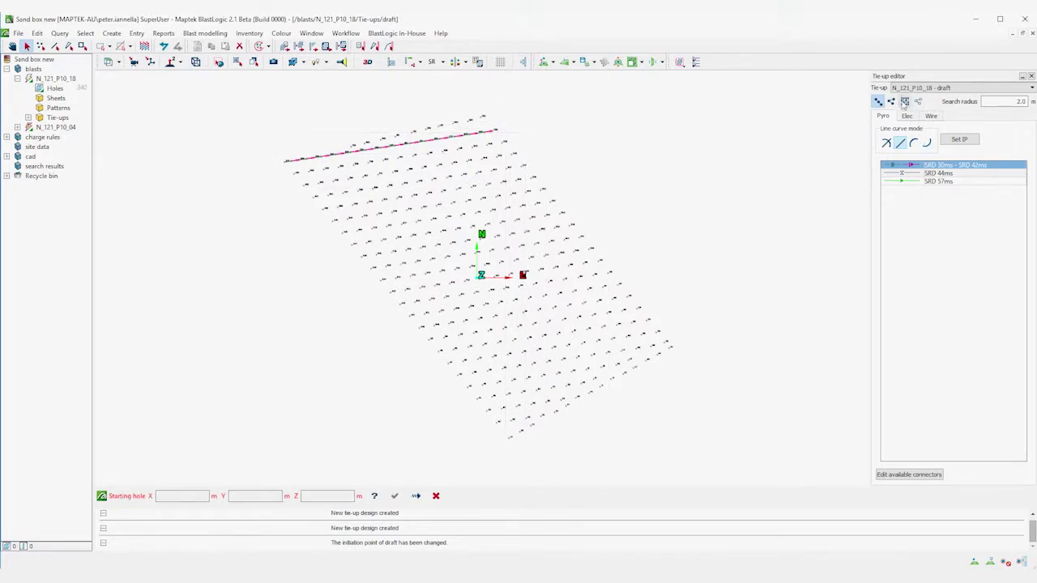
Replicate the tied row down the blast along a control line on the western edge using the SRD 57ms connector
left_click(903, 181)
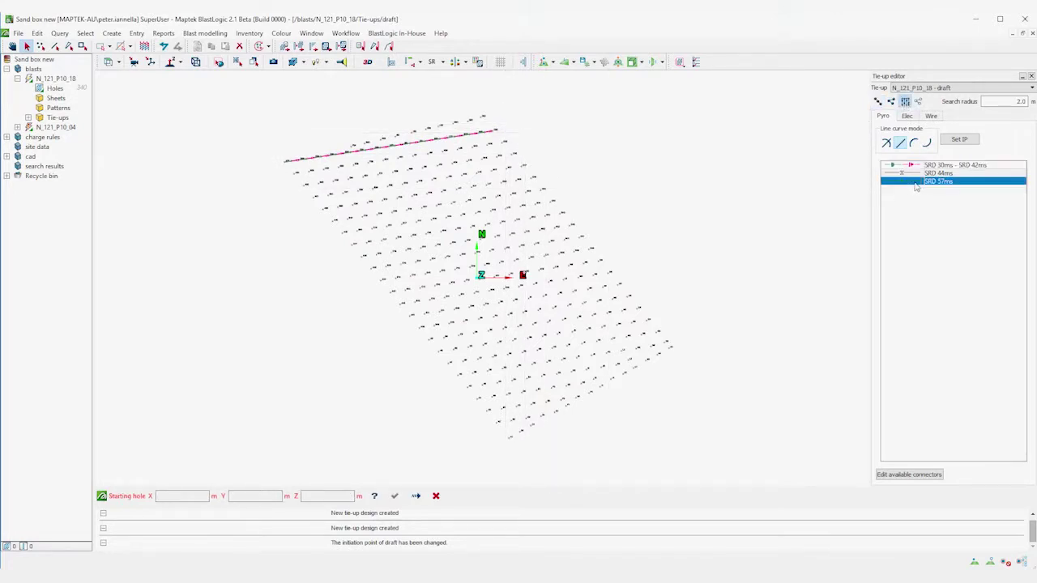
left_click(285, 159)
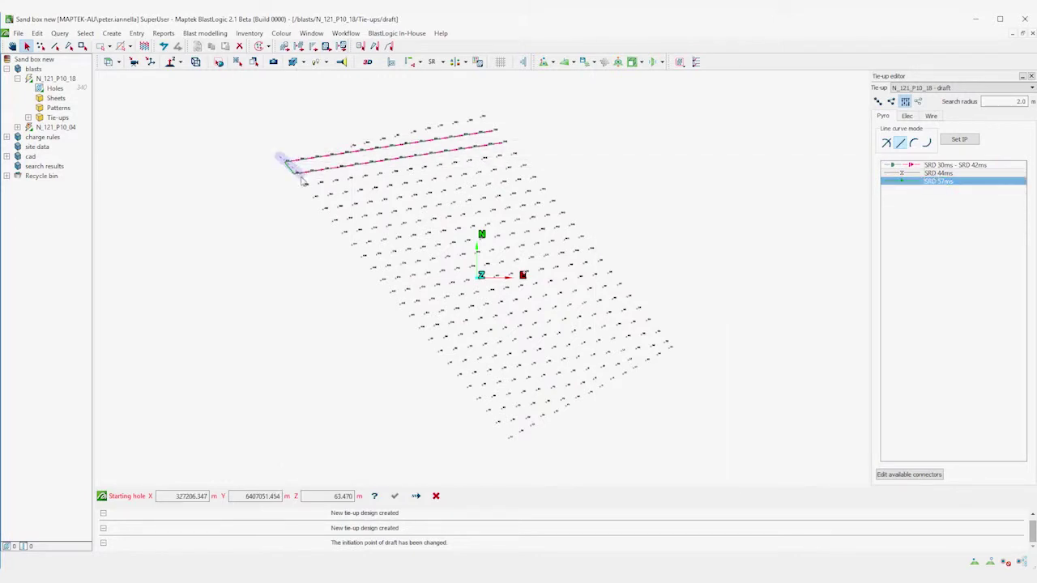
left_click(327, 214)
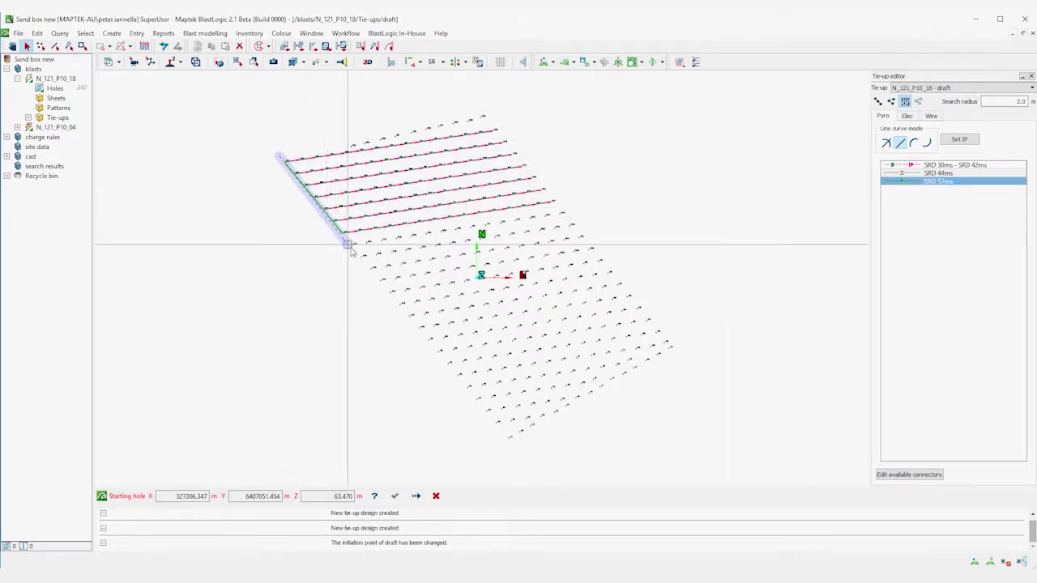
left_click(509, 438)
right_click(586, 443)
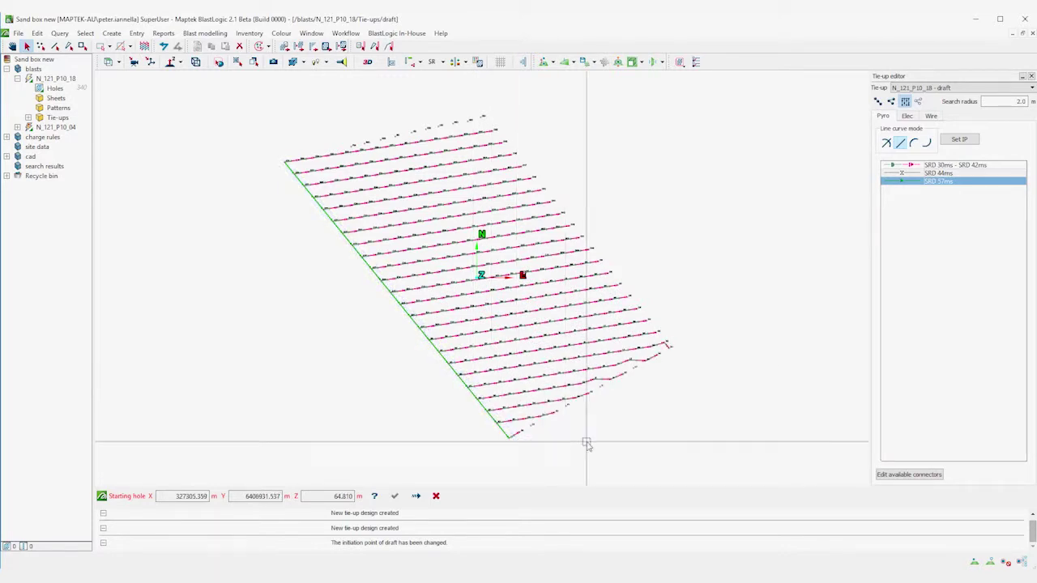
Connect the untied southern holes C1, F1, I1 and L1 to their neighbouring holes with the SRD 30ms - SRD 42ms connector
middle_click_drag(600, 422, 567, 414)
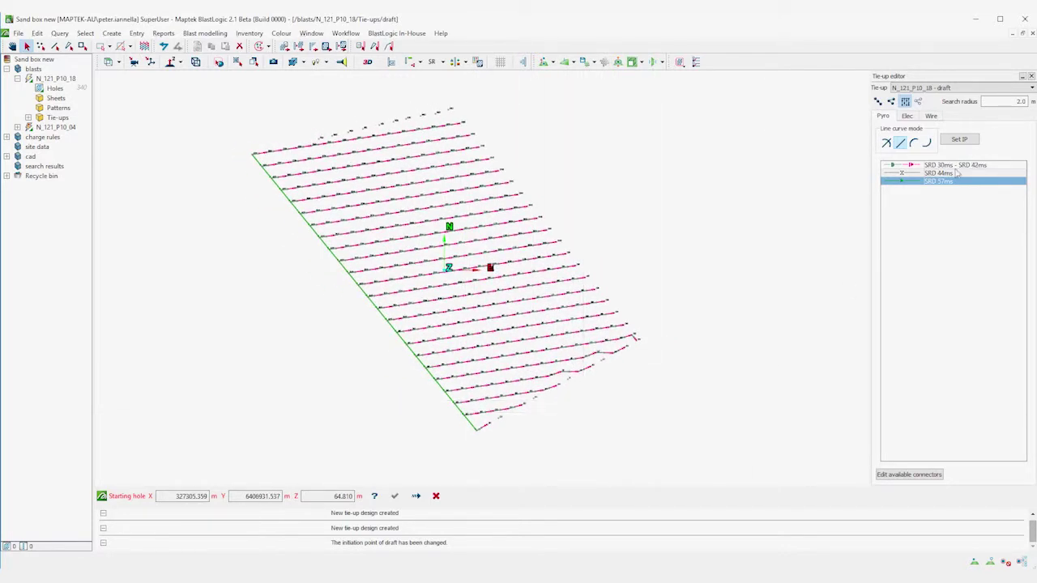
left_click(930, 165)
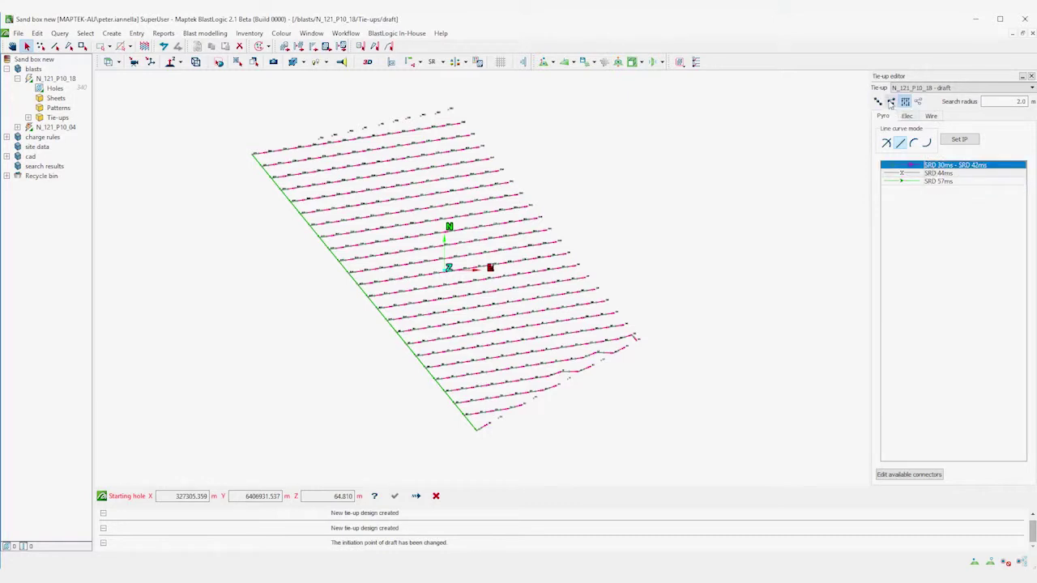
left_click(891, 102)
scroll(491, 435, "up", 5)
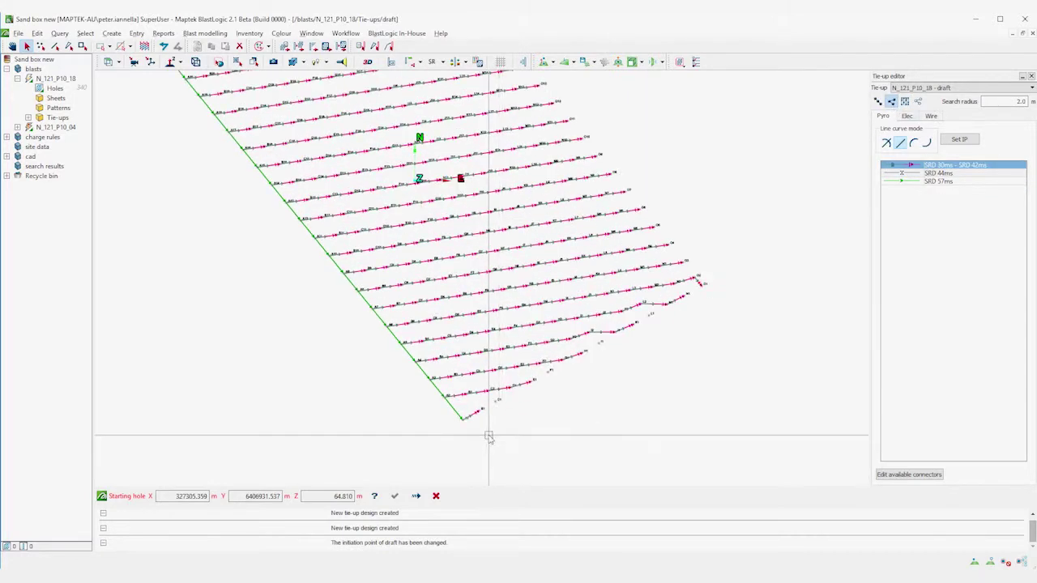
left_click(470, 397)
left_click(509, 372)
left_click(624, 310)
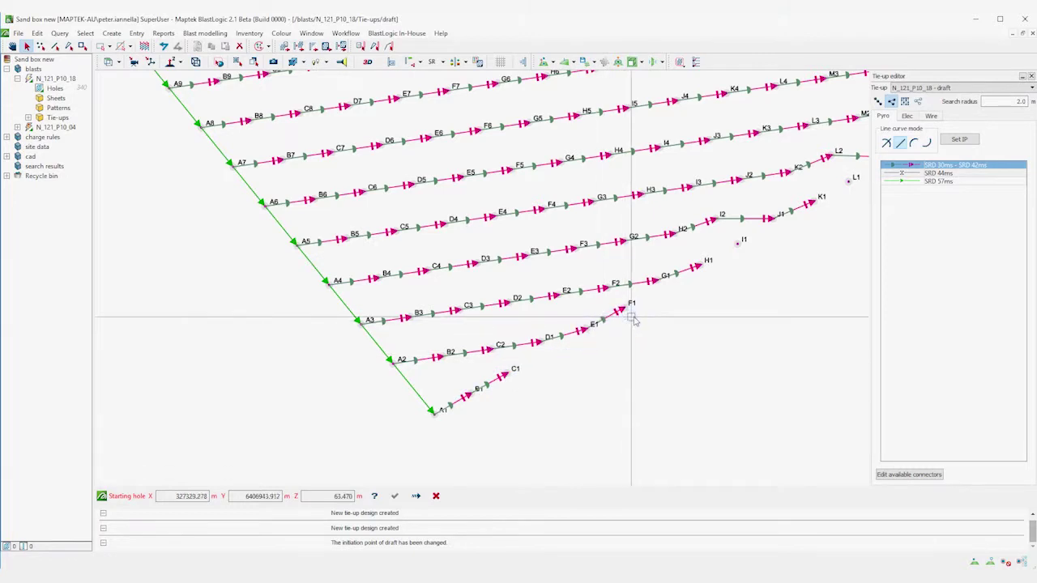
middle_click_drag(721, 291, 438, 400)
left_click(416, 374)
left_click(456, 353)
left_click(530, 308)
left_click(565, 290)
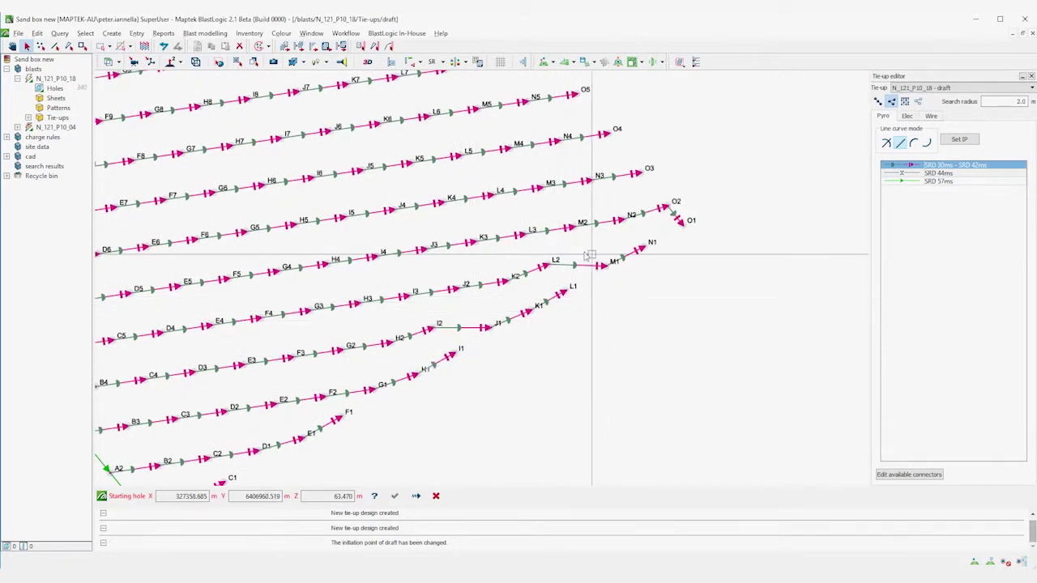
Branch from hole E23 to F24 and tie the remaining northern holes from F24 through O21 with SRD 30ms - SRD 42ms
middle_click_drag(243, 81, 648, 478)
left_click(207, 228)
left_click(226, 208)
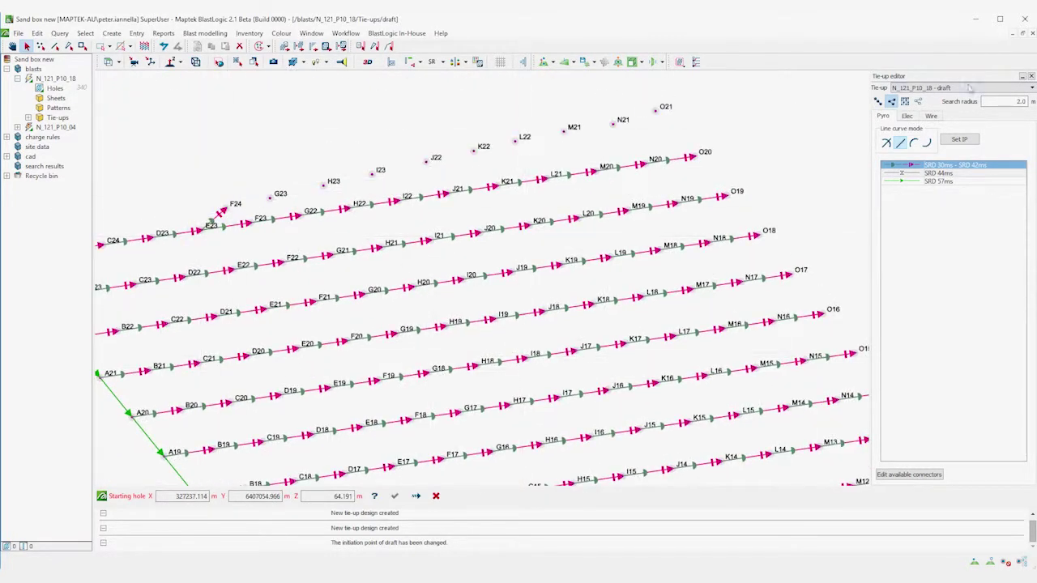
left_click(877, 102)
left_click(225, 208)
left_click(657, 110)
right_click(713, 121)
Add a lead-in line from a point west of the blast to corner hole A24 using SRD 30ms - SRD 42ms
middle_click_drag(765, 159, 759, 126)
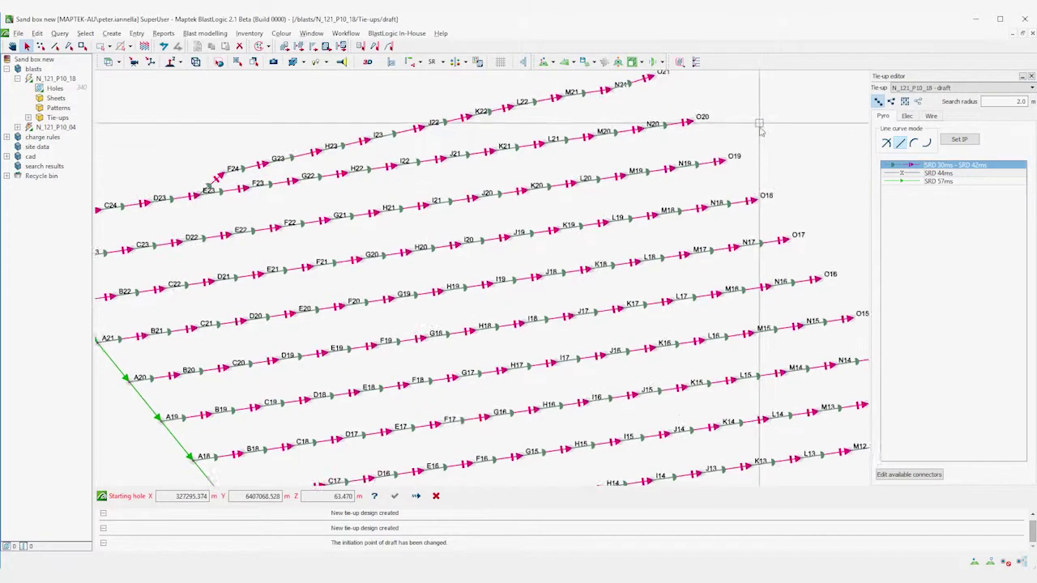
scroll(729, 194, "down", 3)
scroll(735, 211, "down", 2)
middle_click_drag(705, 231, 637, 225)
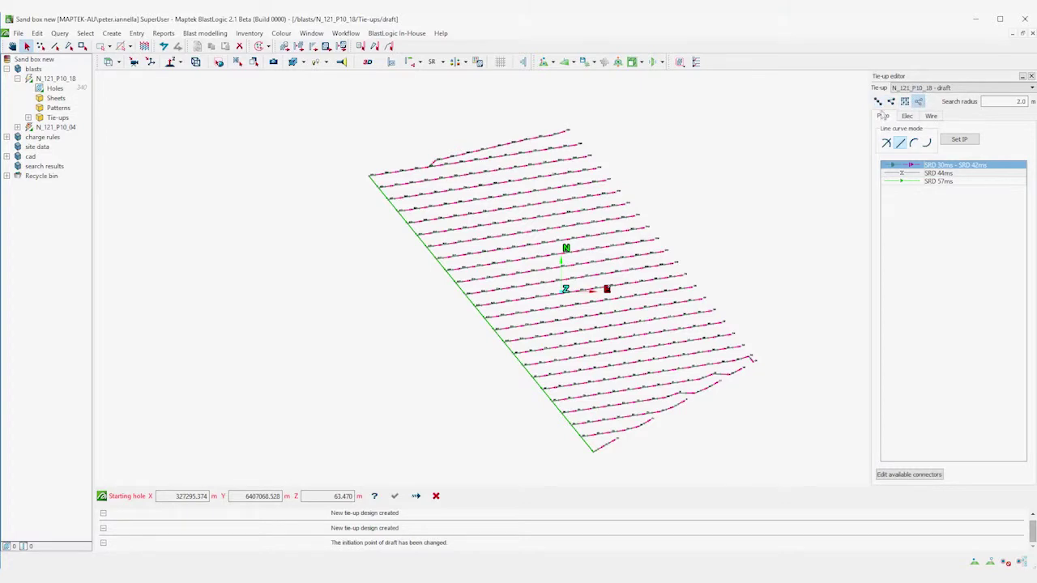
left_click_drag(248, 167, 378, 179)
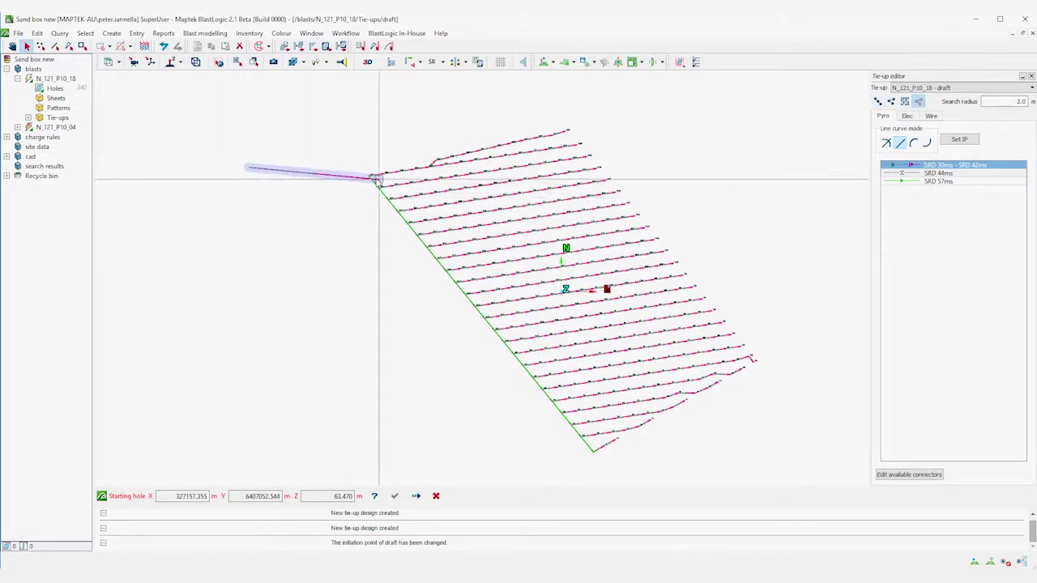
left_click(372, 175)
right_click(383, 148)
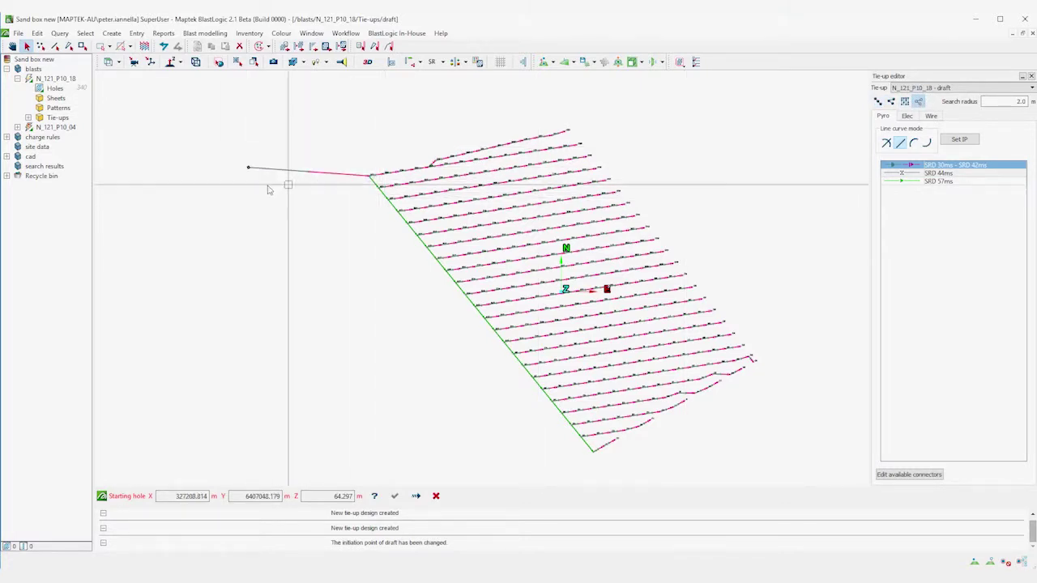
Set the initiation point at the free western end of the lead-in line
scroll(268, 183, "up", 4)
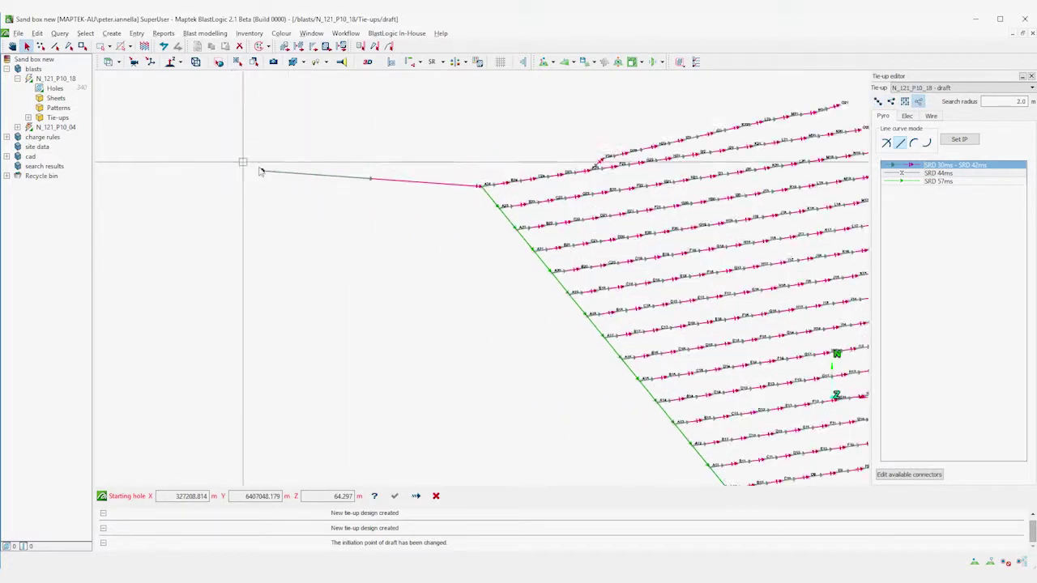
left_click(950, 143)
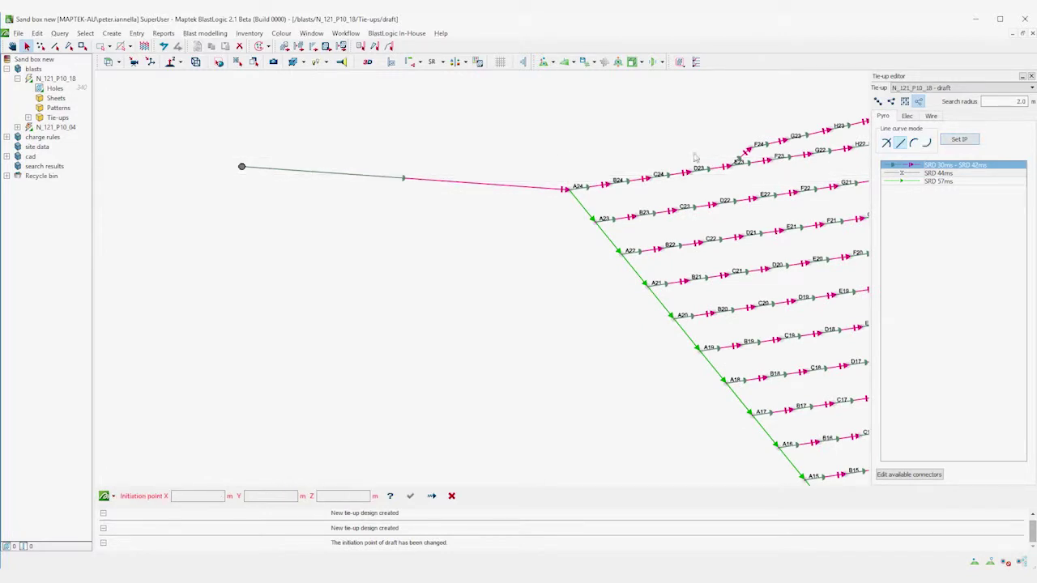
left_click(242, 166)
left_click(241, 167)
Check the hole firing times and view the tie-up's timing contours with a major interval of 200 ms
scroll(401, 230, "down", 2)
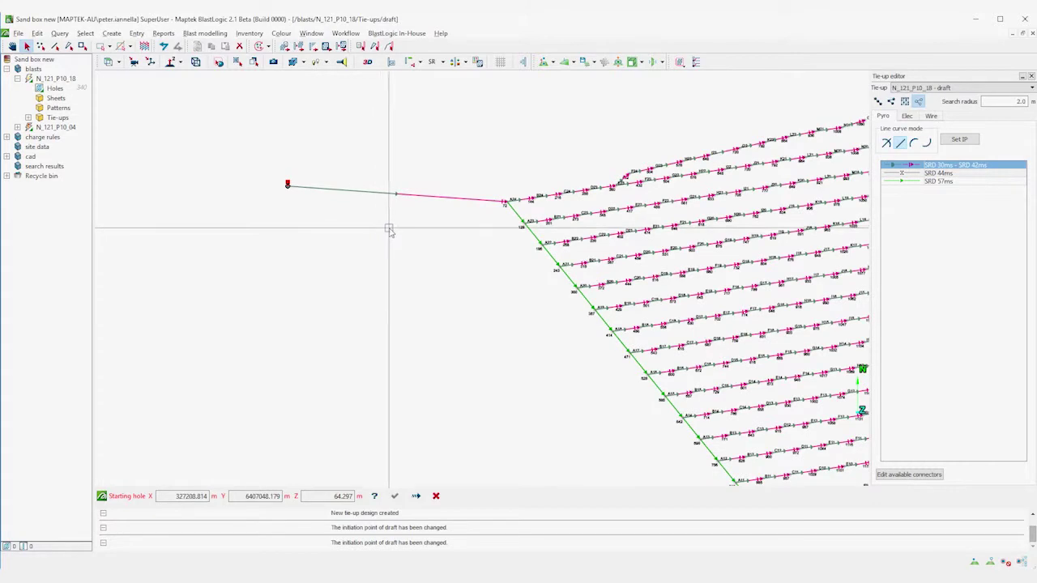
scroll(523, 221, "up", 5)
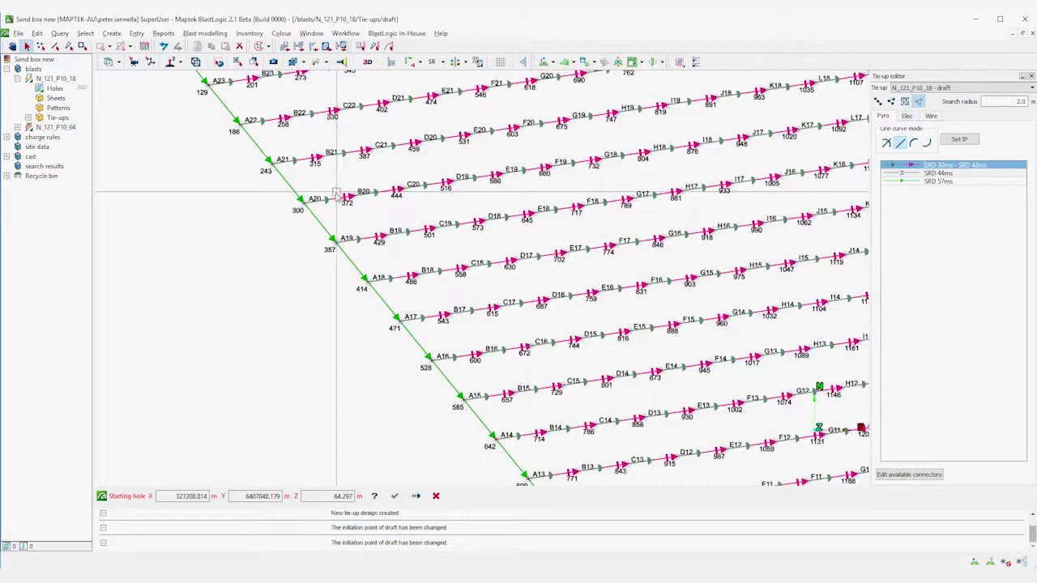
scroll(486, 225, "down", 4)
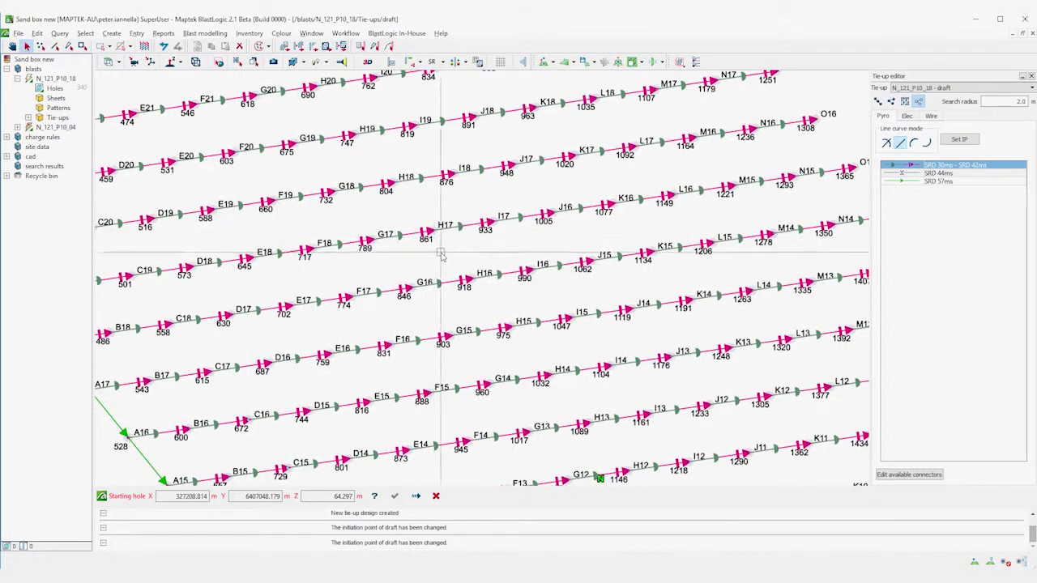
scroll(444, 255, "down", 5)
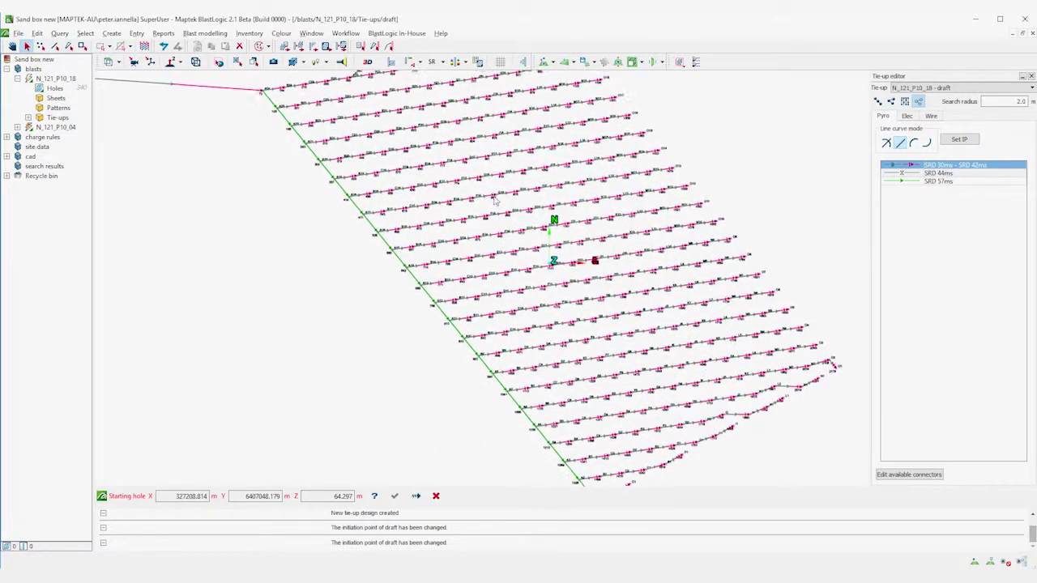
middle_click_drag(495, 200, 512, 278)
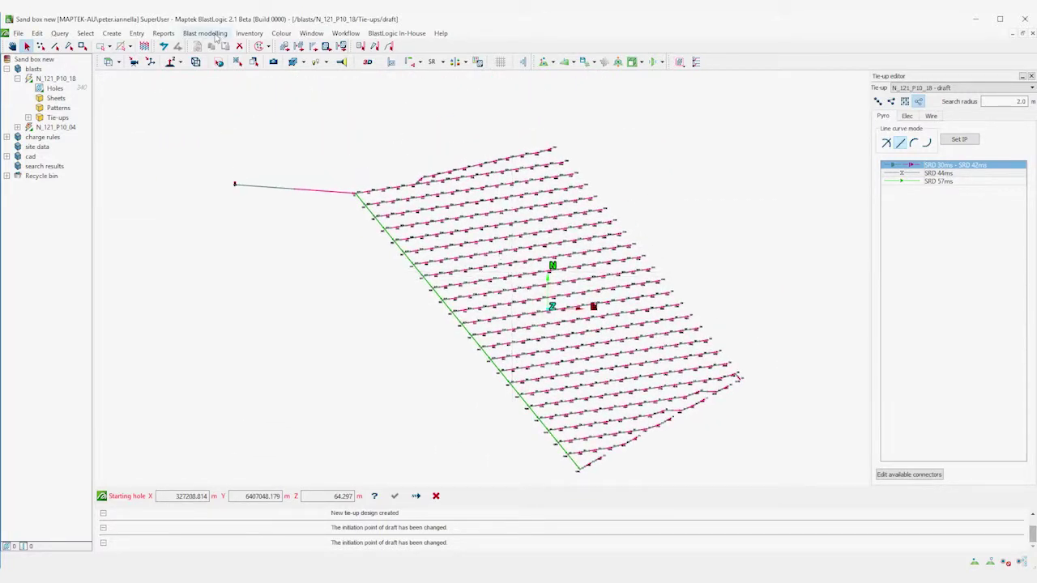
left_click(207, 33)
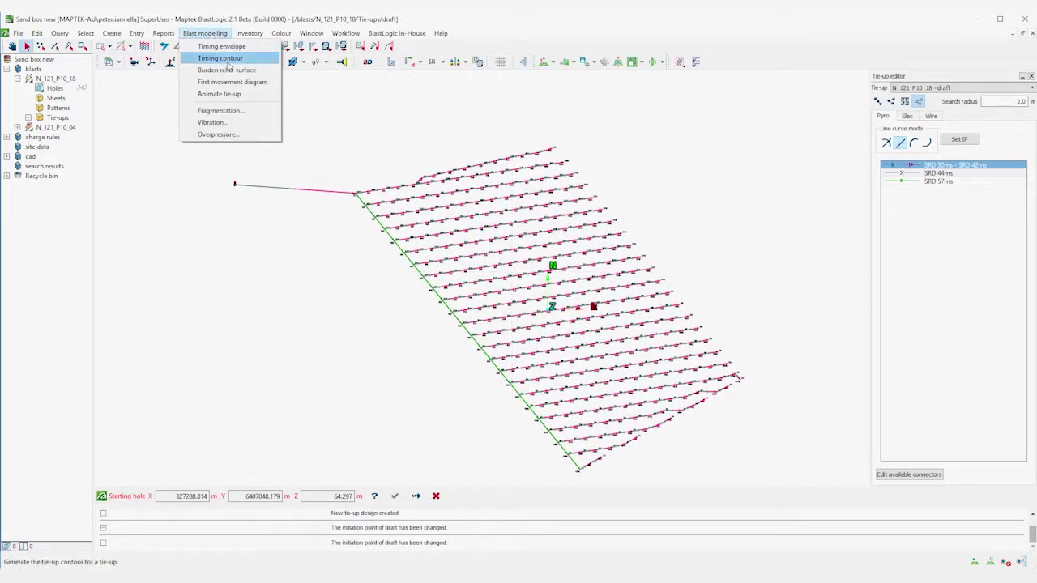
left_click(221, 59)
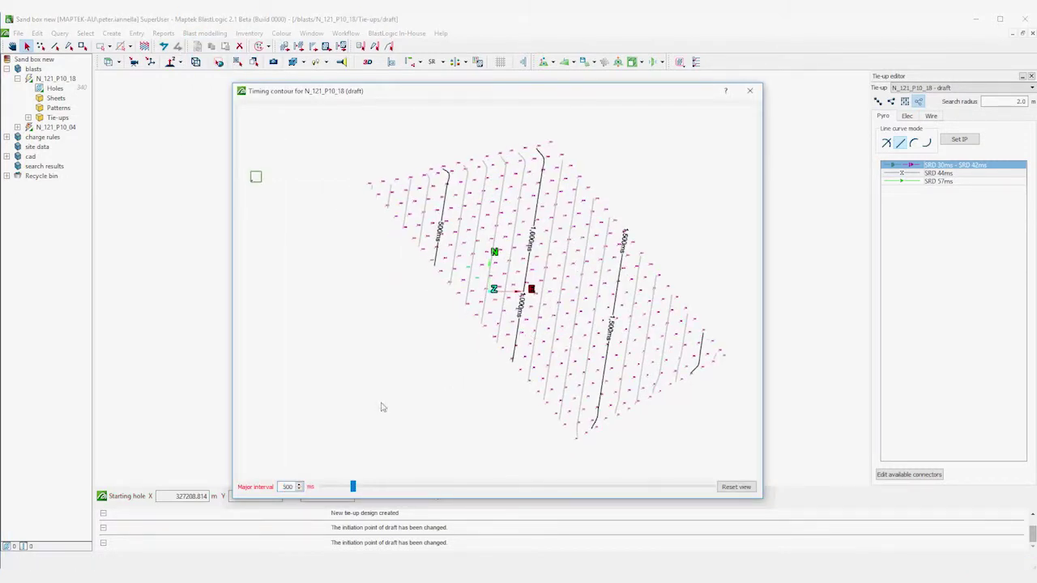
left_click_drag(354, 483, 331, 498)
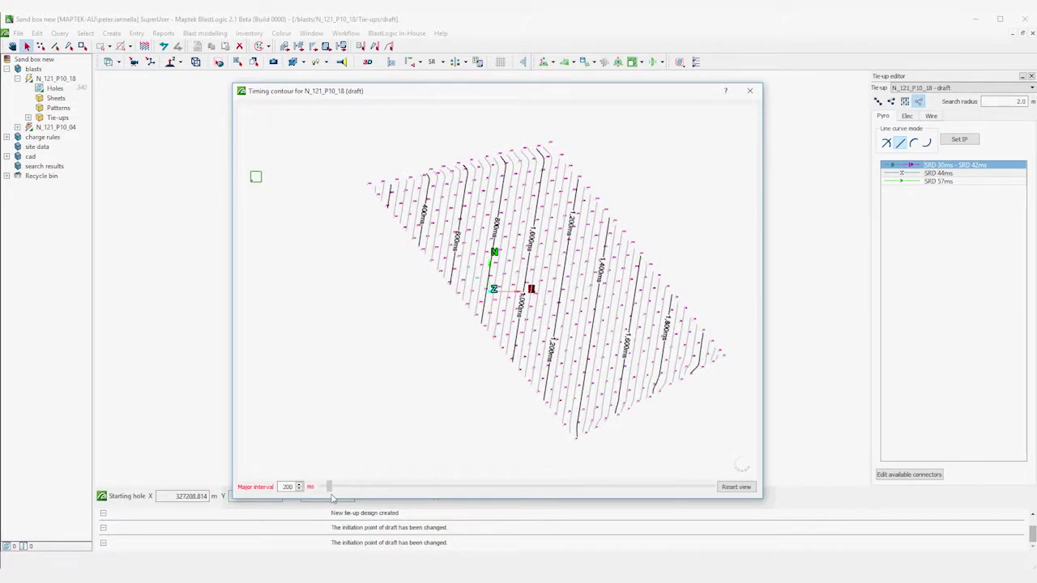
left_click(749, 90)
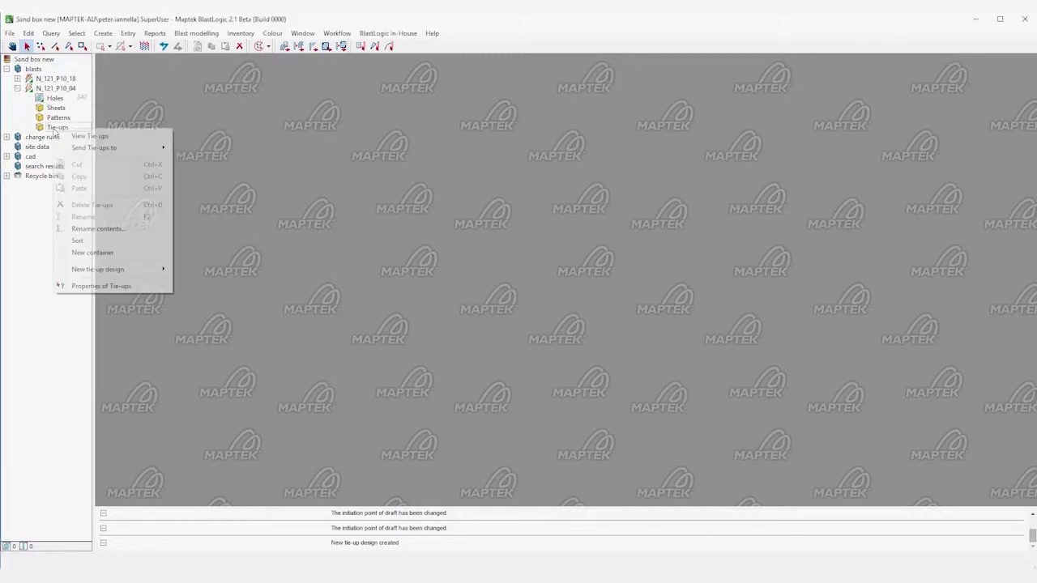
Create an electronic tie-up for blast N_121_P10_04 and rename its default horizon Upper with 5 ms deck and detonator firing delays
mouse_move(122, 269)
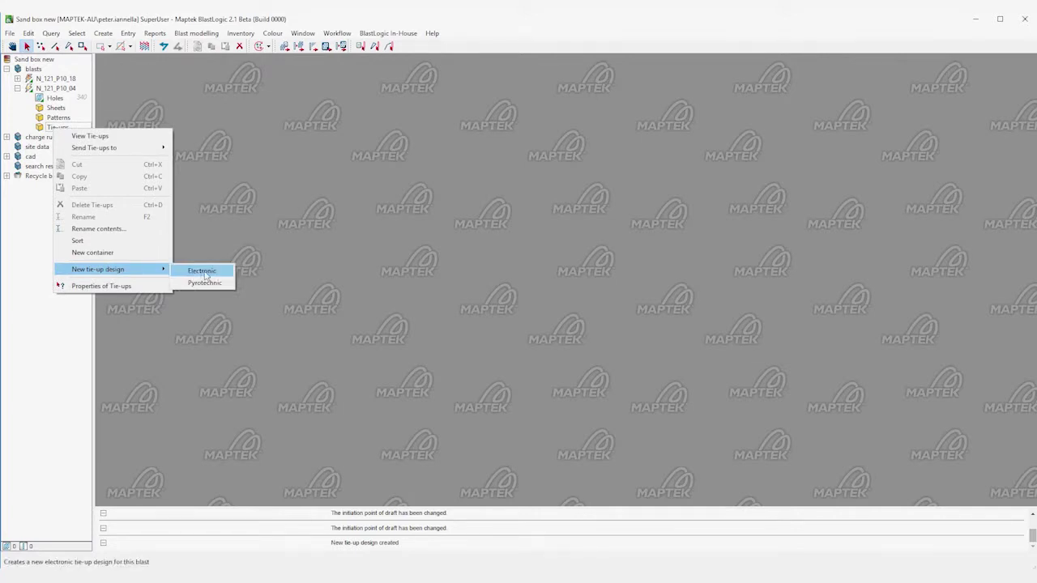
left_click(202, 272)
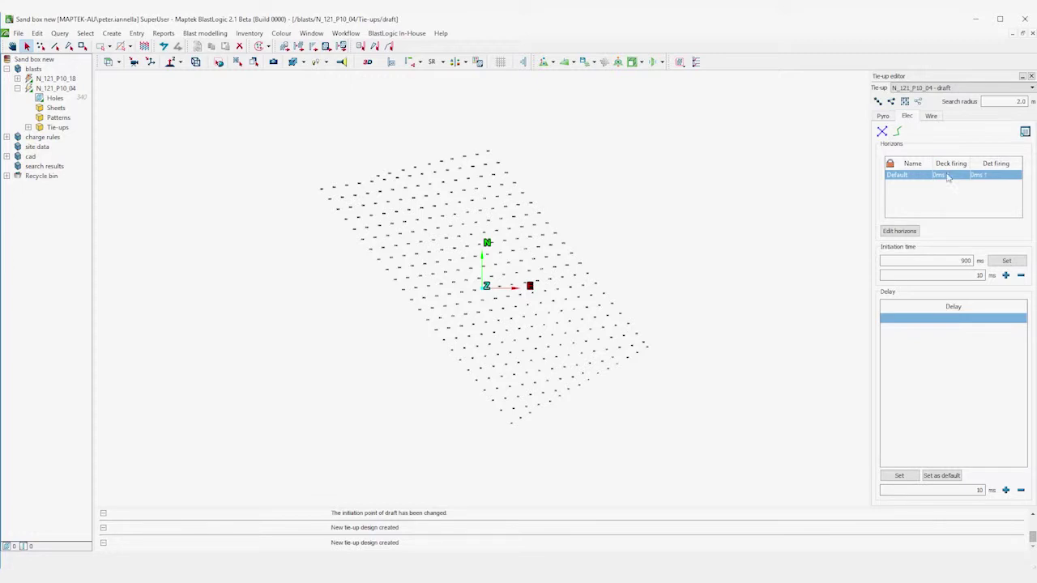
left_click(899, 231)
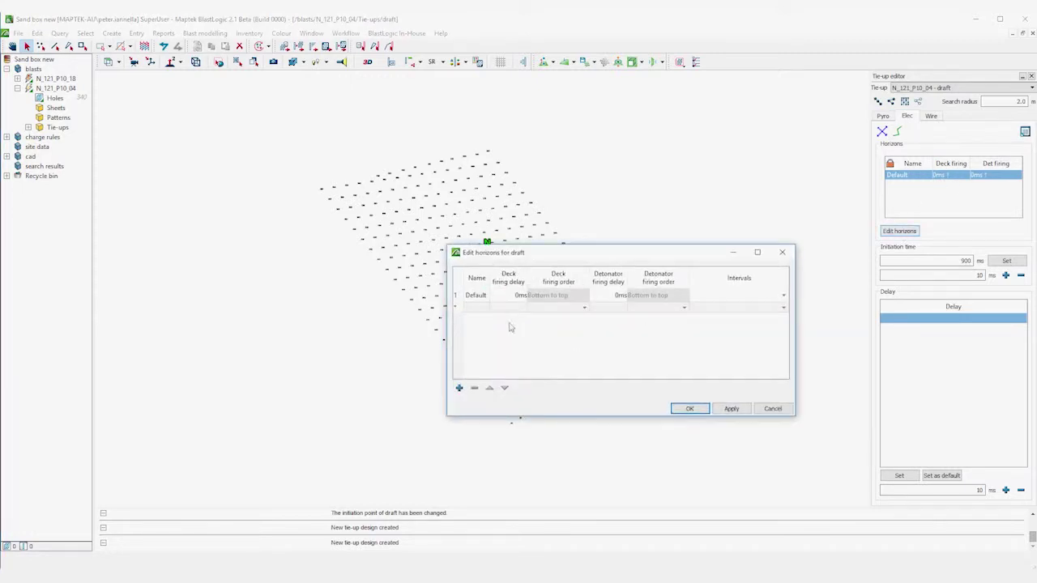
double_click(476, 295)
double_click(511, 298)
type("5")
double_click(608, 295)
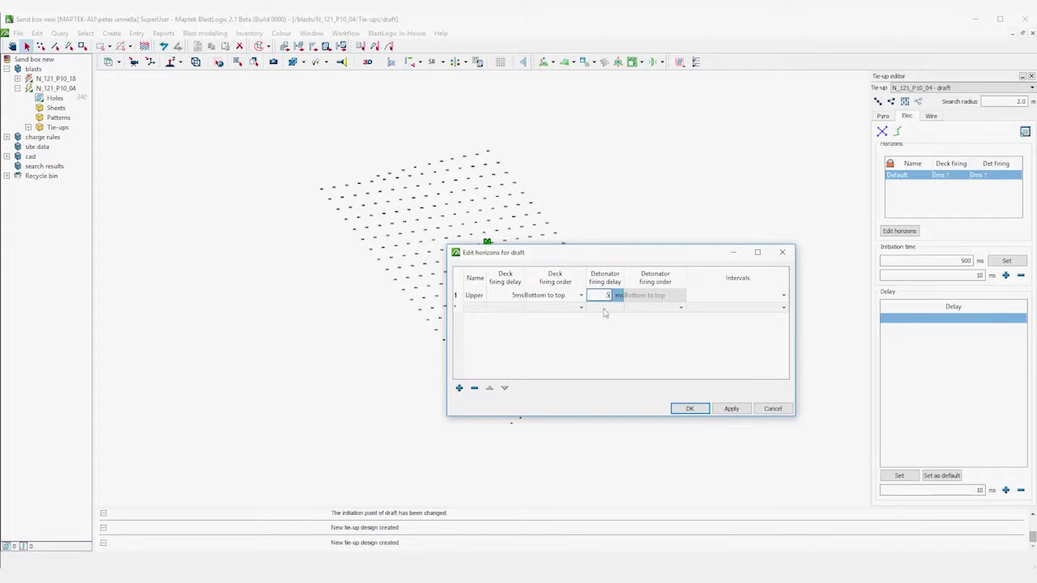
type("5")
Add a second horizon named Lower with 5 ms deck and detonator firing delays
left_click(477, 308)
type("Lower")
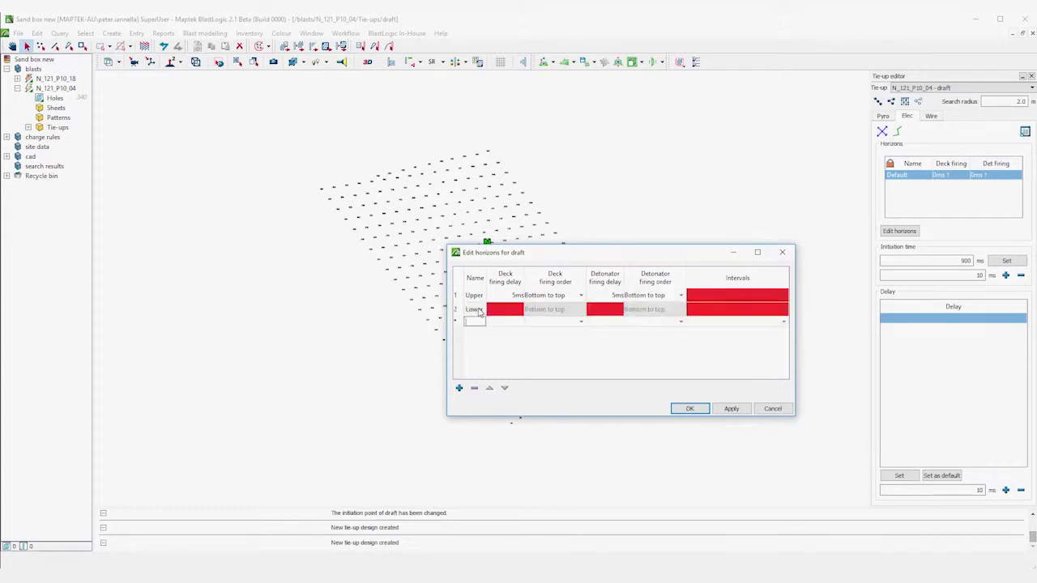
double_click(512, 309)
double_click(614, 311)
type("5")
Assign the Above coal interval to the Upper horizon and Below coal to the Lower horizon, and accept the horizon settings
left_click(706, 309)
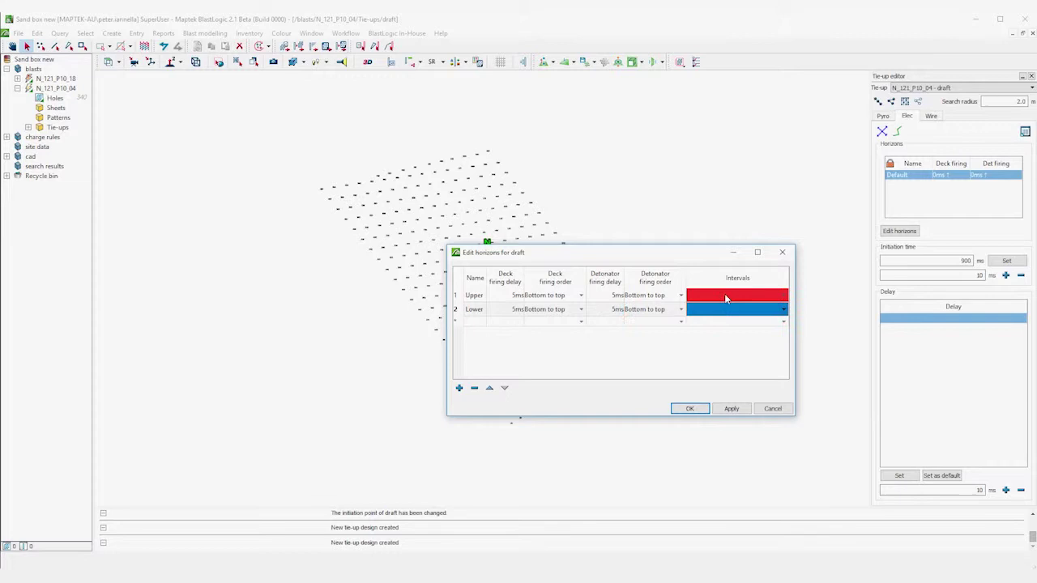
double_click(725, 297)
left_click(710, 300)
left_click(713, 312)
double_click(747, 313)
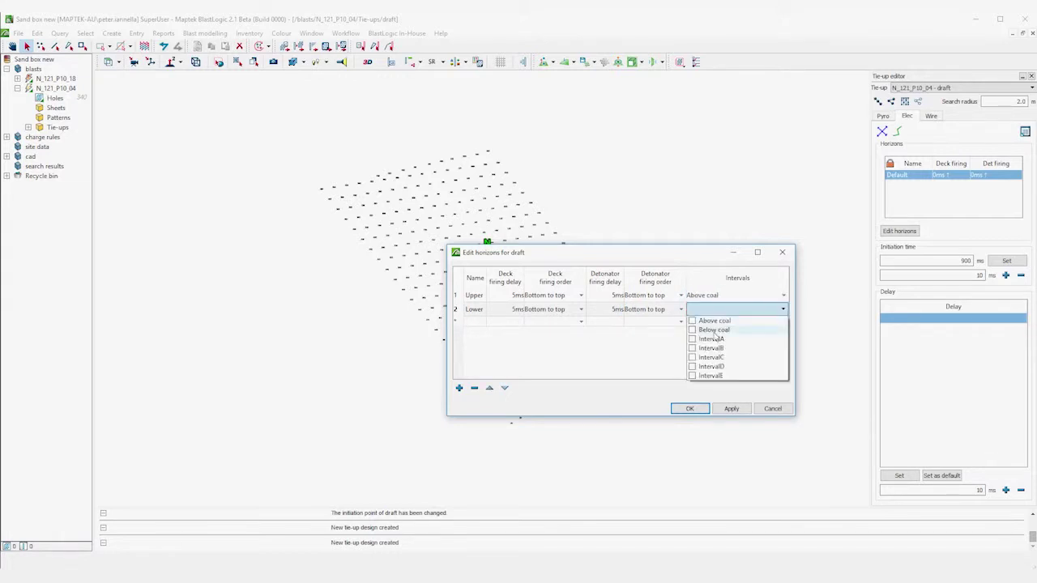
left_click(714, 331)
left_click(600, 303)
left_click(688, 409)
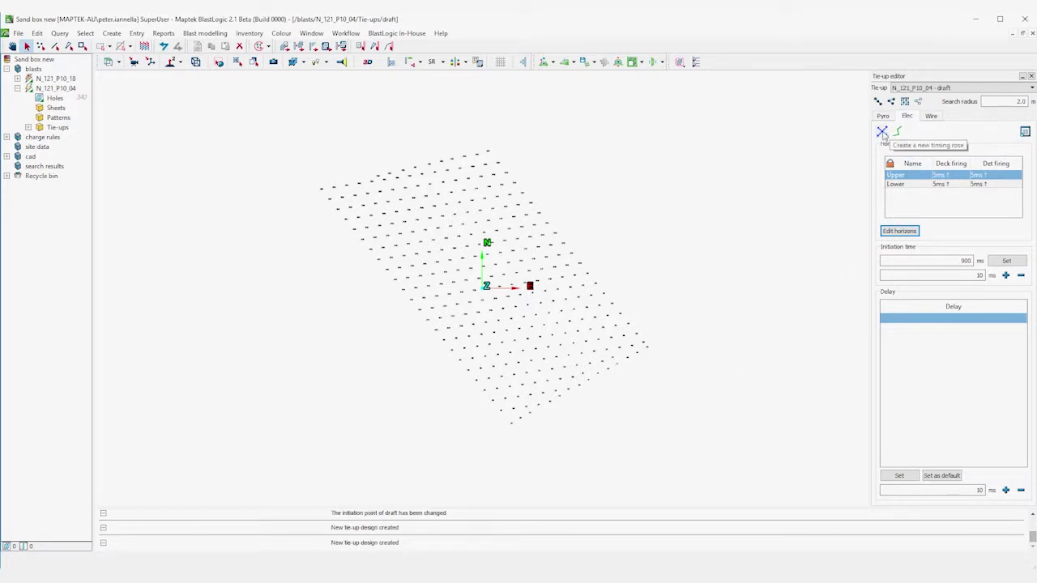
Place a new timing rose for the Upper horizon in the middle of the blast, between holes H12 and I13
left_click(882, 132)
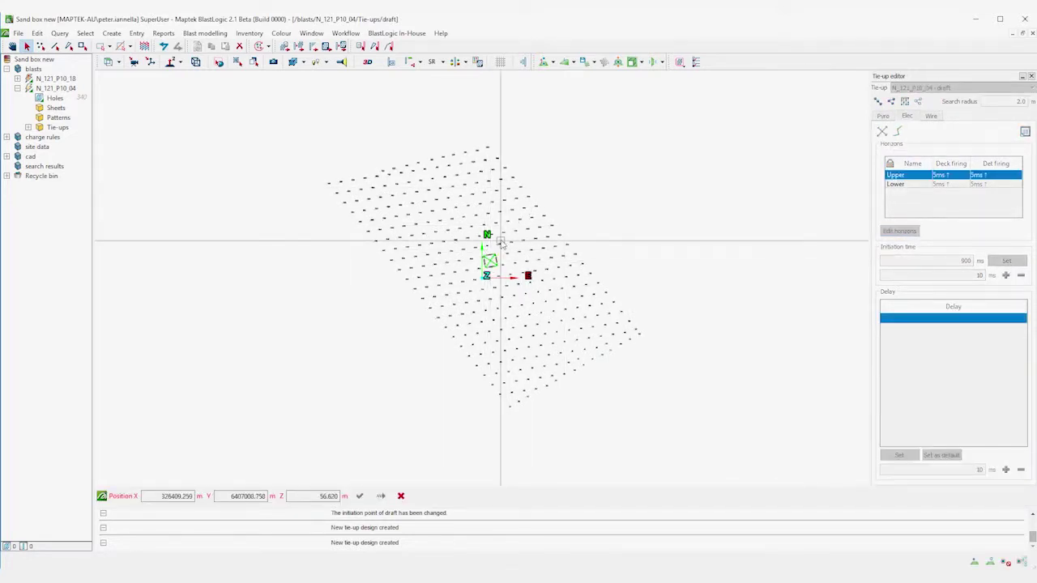
left_click(489, 264)
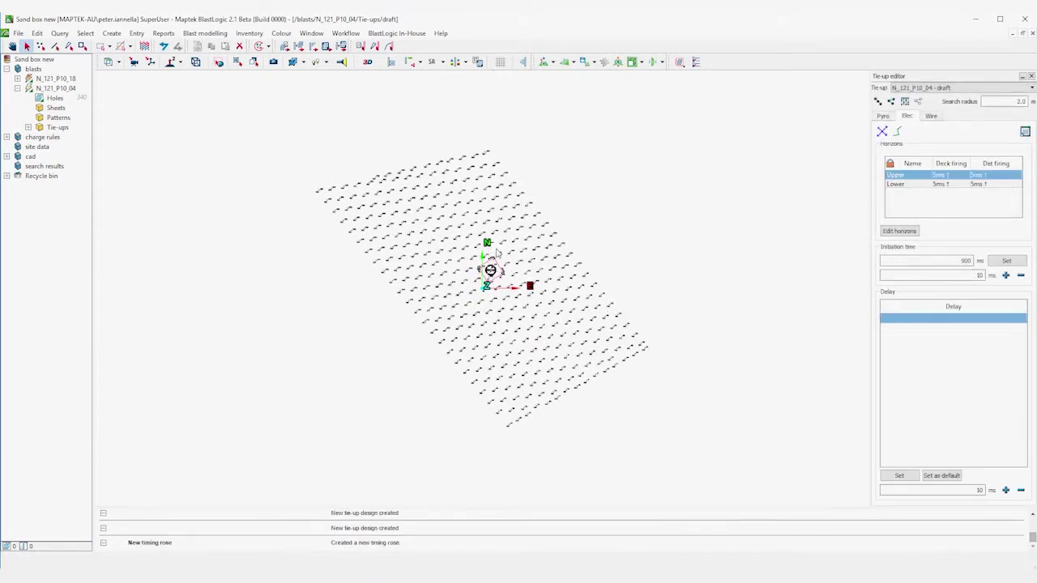
scroll(484, 274, "up", 10)
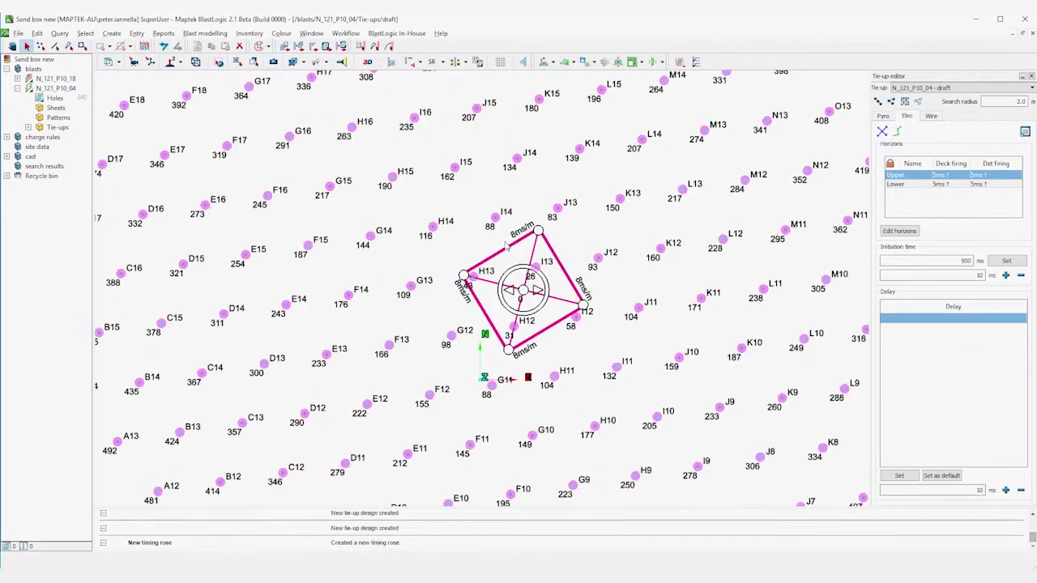
Reshape the timing rose: stretch the western and northern corners outward, and set the southern corner to 12 ms/m and the eastern to 6 ms/m
left_click_drag(451, 228, 416, 220)
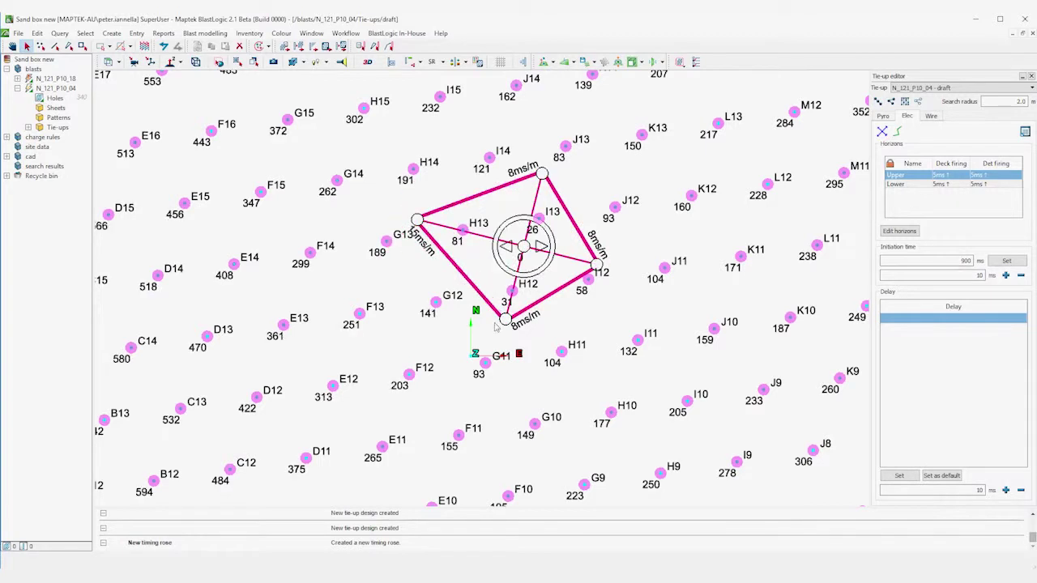
left_click_drag(500, 339, 502, 341)
left_click_drag(597, 265, 591, 262)
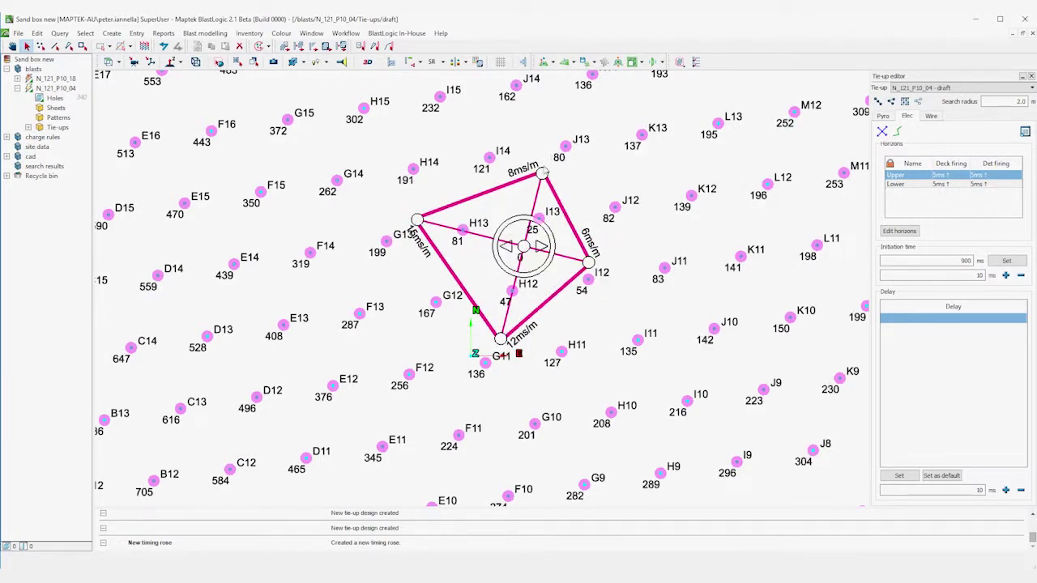
left_click_drag(542, 173, 545, 163)
Delay the initiation times of holes L1, L2 and M1 near the southeastern edge by 17 ms
scroll(616, 248, "down", 5)
scroll(618, 250, "down", 2)
middle_click_drag(712, 304, 674, 297)
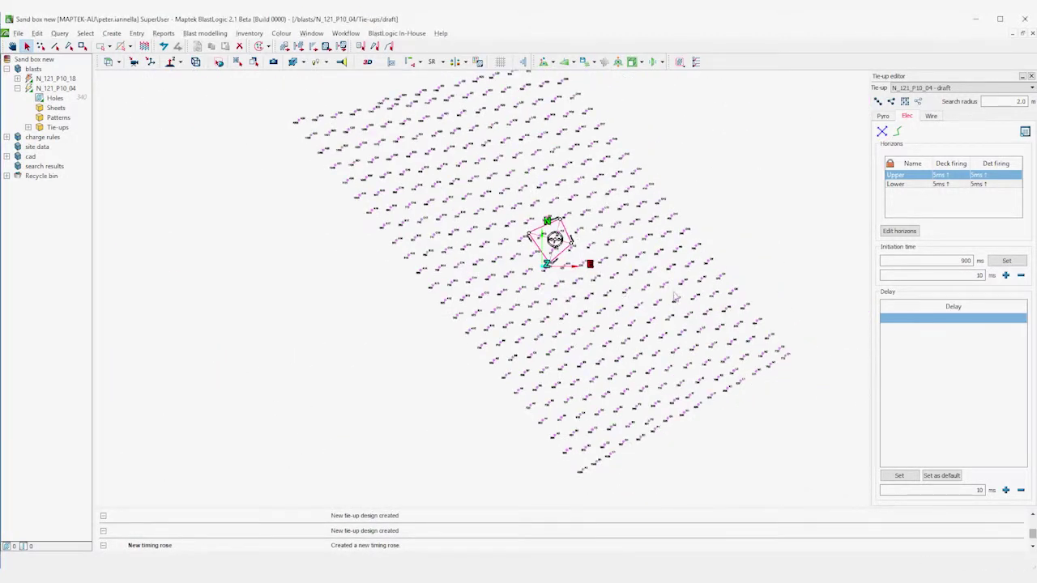
scroll(755, 396, "up", 5)
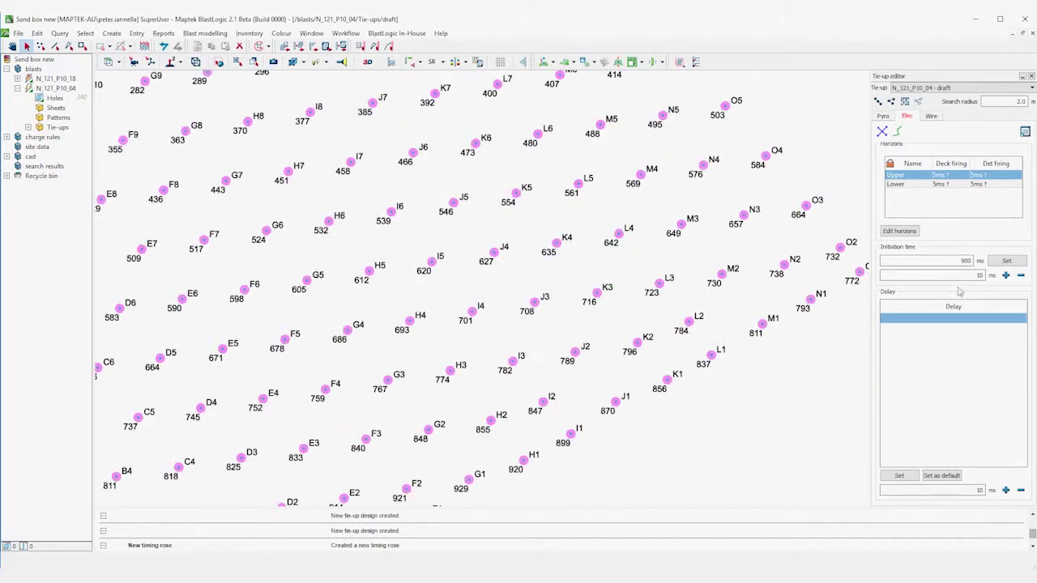
left_click_drag(797, 344, 695, 378)
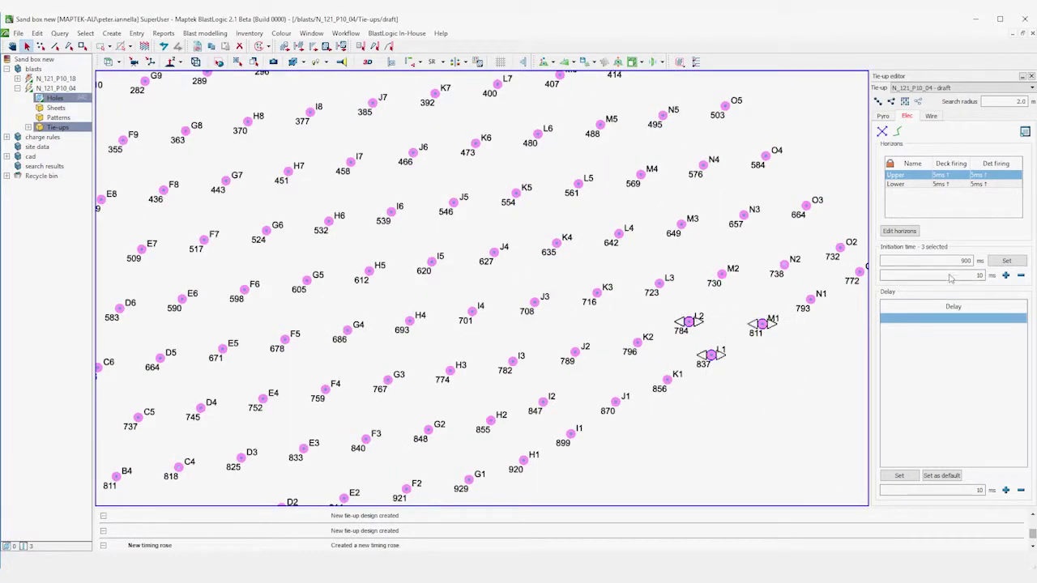
left_click(1006, 275)
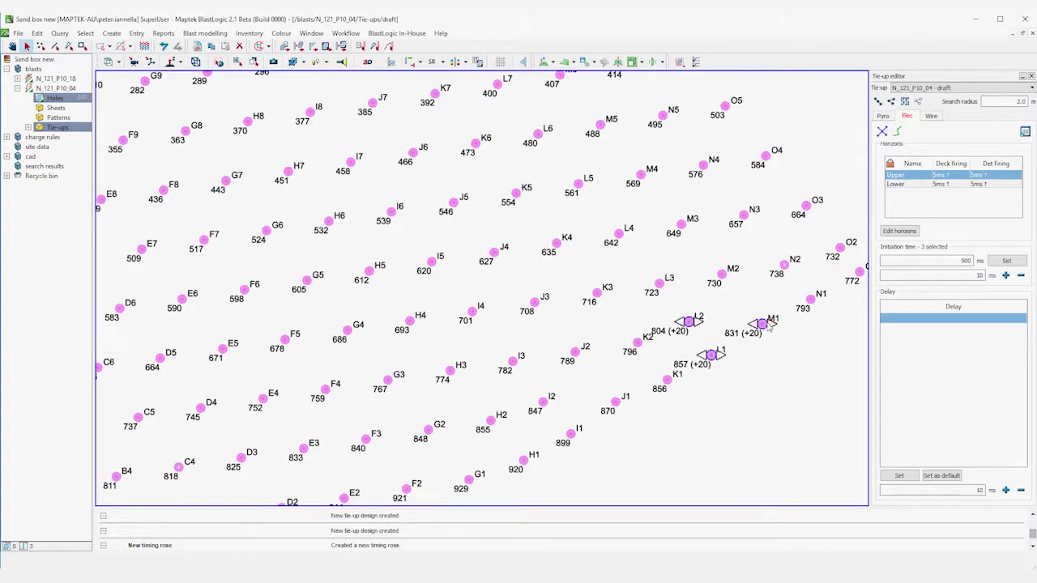
Set the initiation time of holes J1 and I1 to 900 ms each
left_click_drag(632, 414, 601, 395)
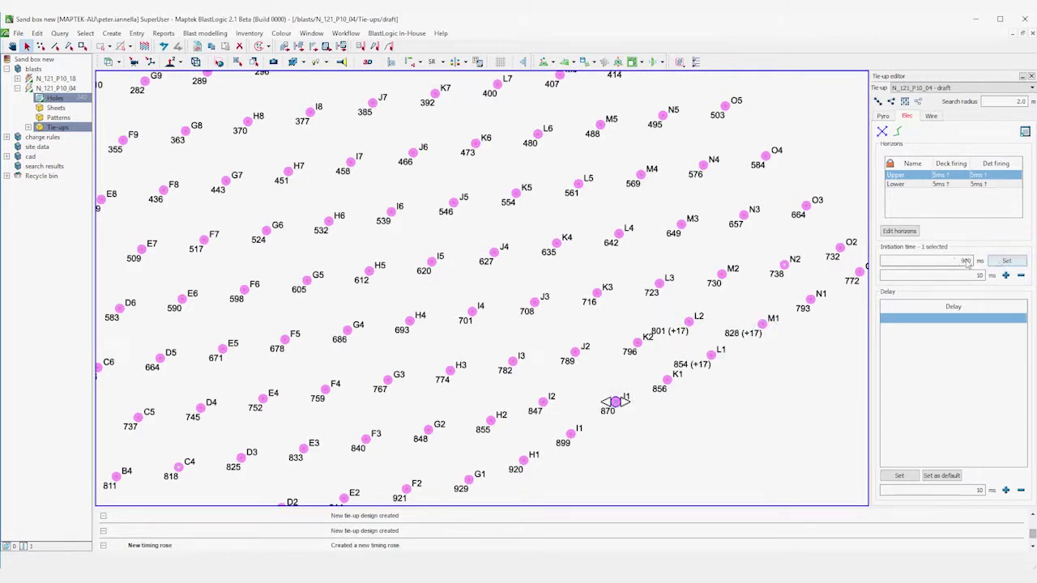
left_click(1006, 260)
left_click(571, 434)
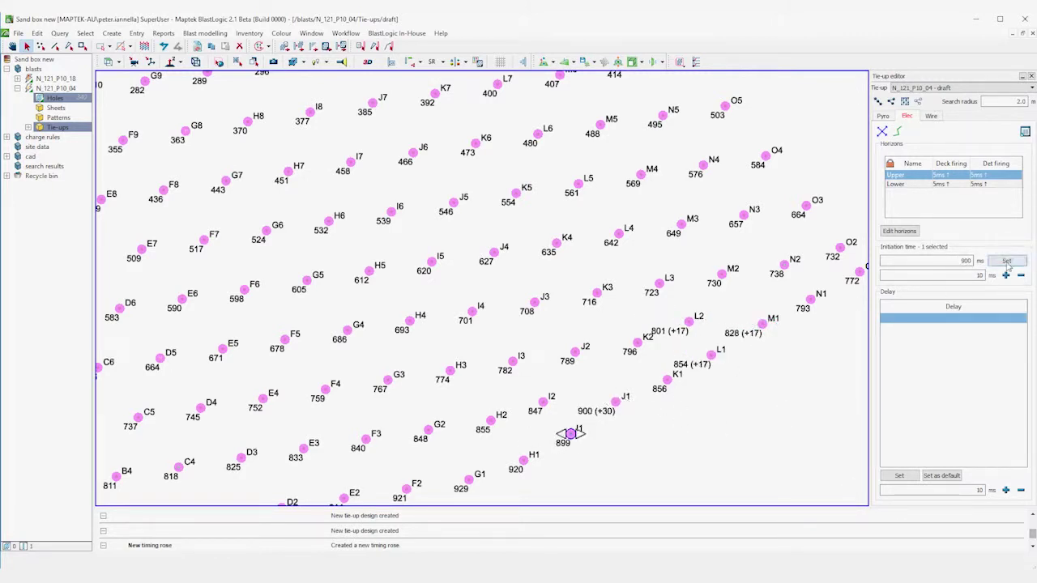
left_click(1006, 261)
left_click(632, 439)
scroll(715, 406, "up", 2)
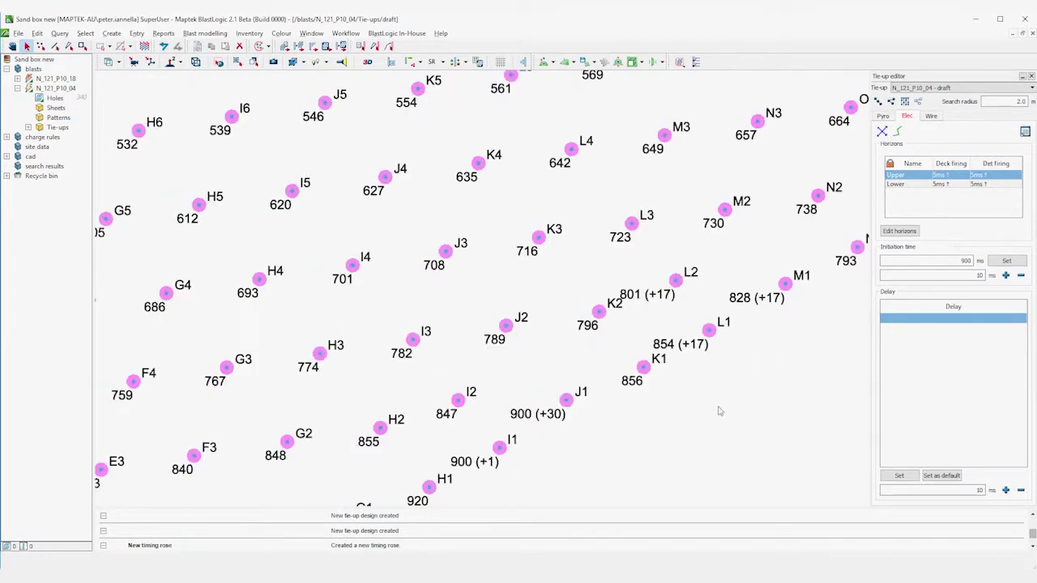
Switch to the Lower horizon and draw a two-segment timing line bending around a corner just southeast of the blast
scroll(719, 409, "down", 7)
middle_click_drag(638, 338, 679, 354)
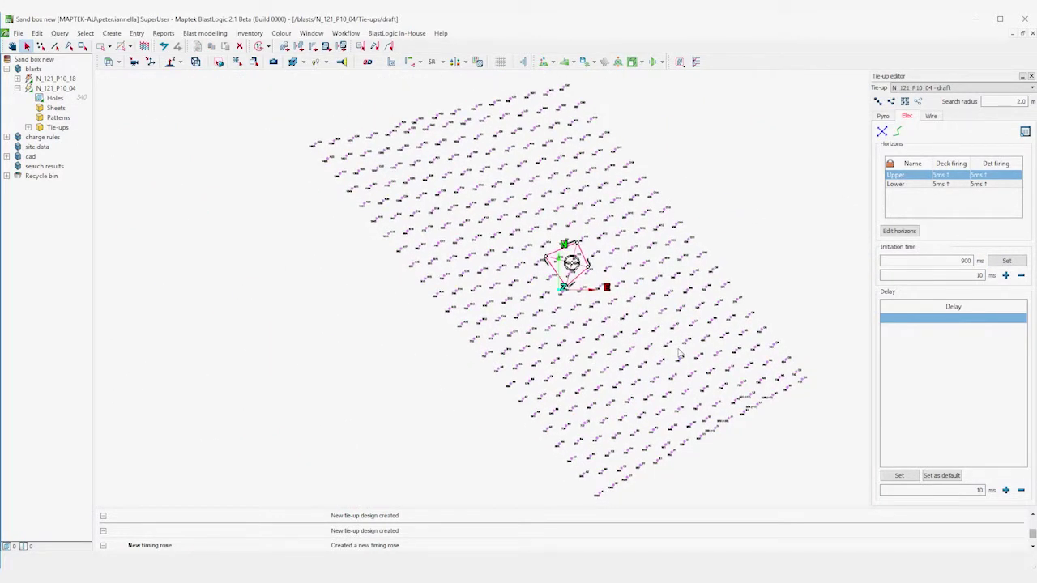
left_click(903, 186)
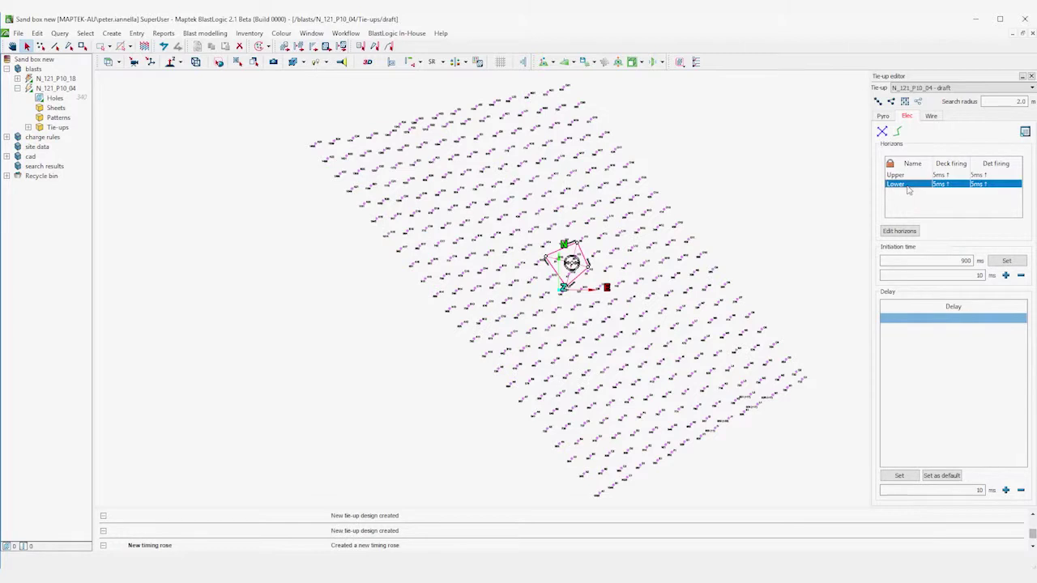
middle_click_drag(792, 402, 674, 305)
left_click(897, 131)
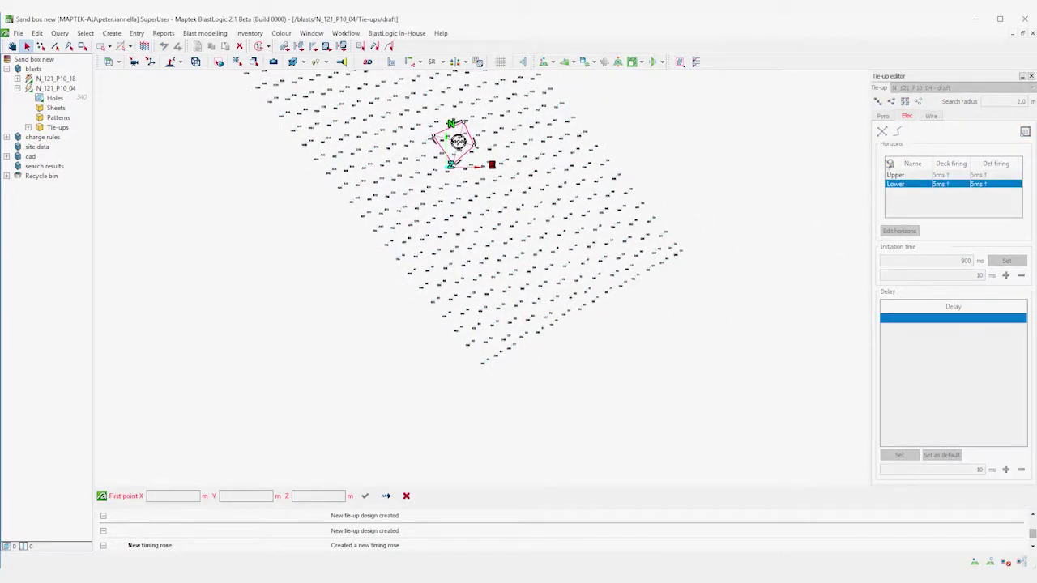
left_click(602, 317)
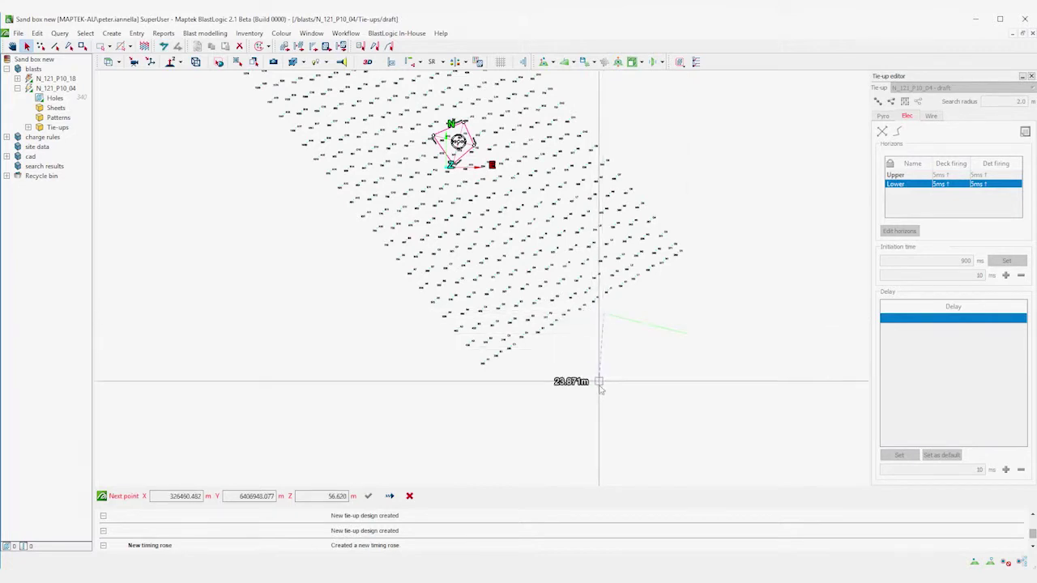
right_click(625, 311)
left_click(659, 316)
Swing the timing line's southern end slightly west, reduce that segment to 7 ms/m, and shorten the other segment's timing arrow
scroll(614, 392, "up", 5)
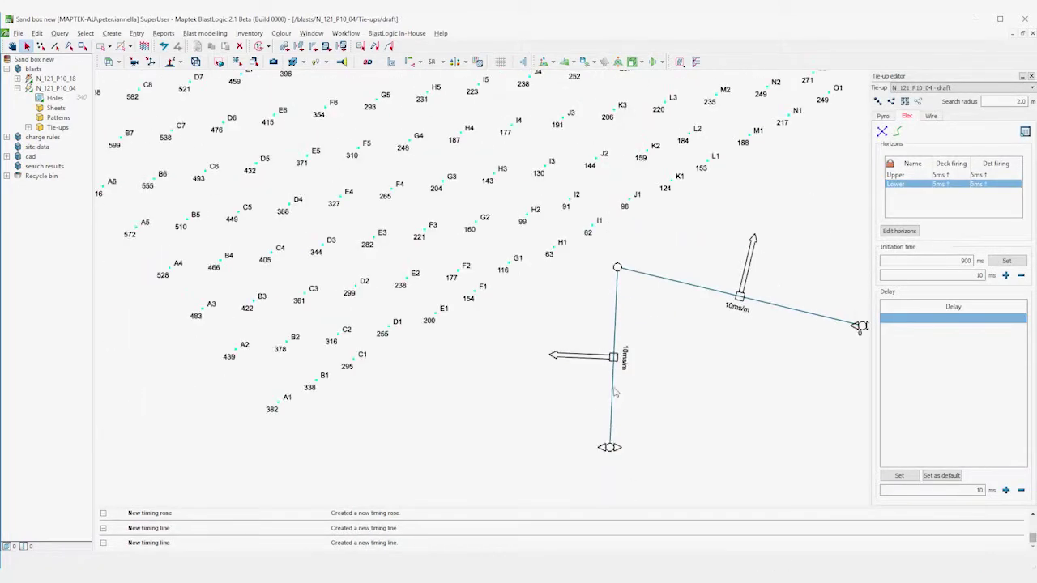
left_click_drag(609, 449, 584, 453)
left_click_drag(541, 350, 555, 355)
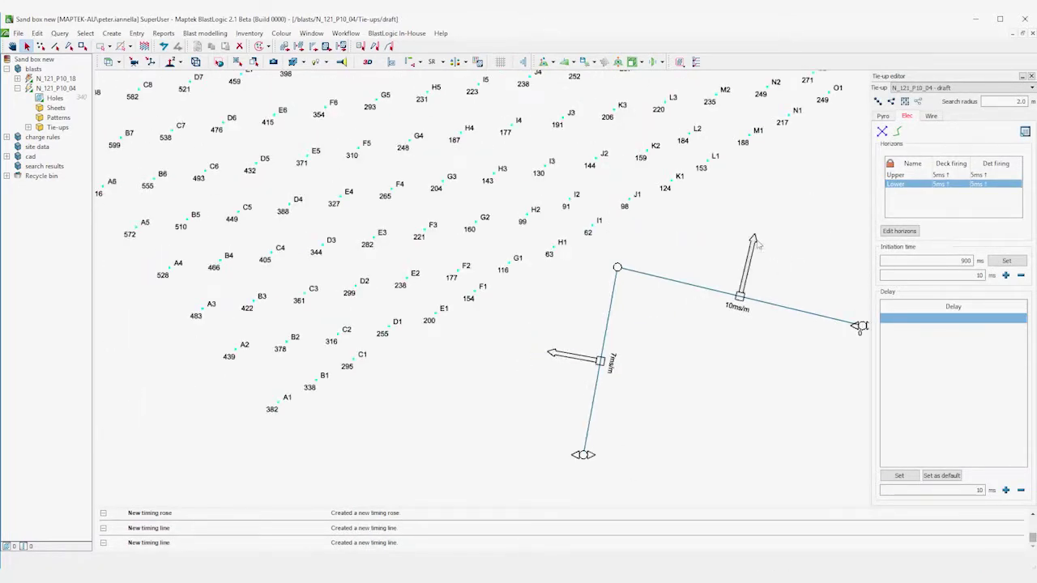
left_click_drag(754, 238, 751, 252)
View the timing contours of the Lower horizon, checking them against the timing line, and close the contour view
scroll(654, 357, "down", 5)
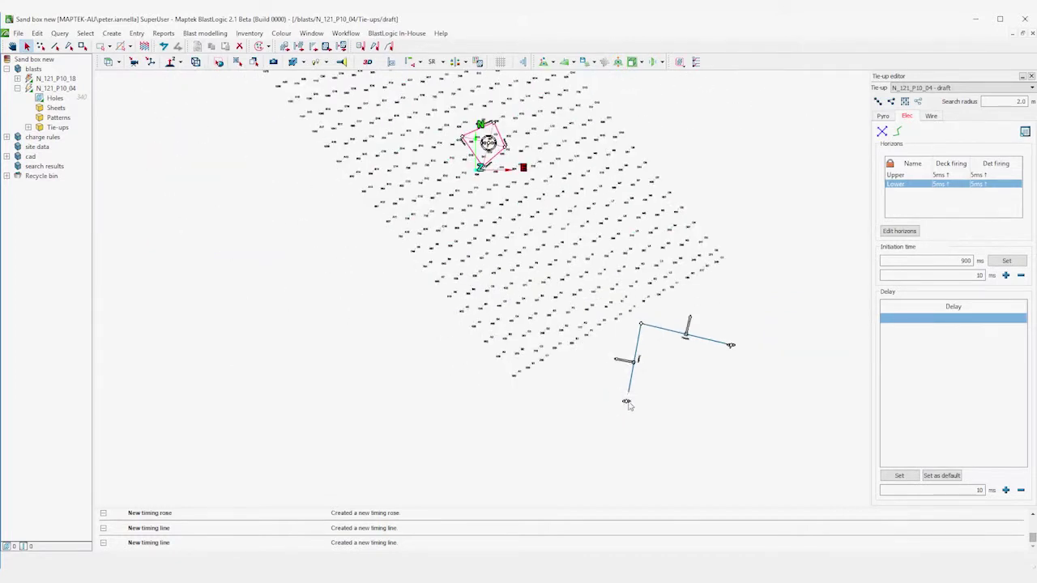
middle_click_drag(695, 369, 637, 370)
scroll(637, 369, "down", 3)
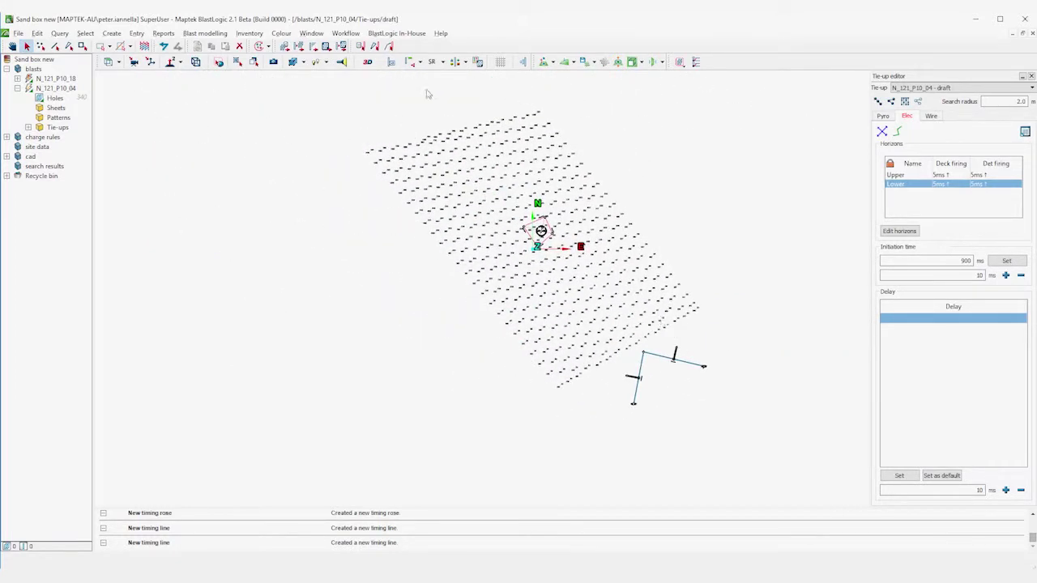
left_click(205, 33)
left_click(242, 61)
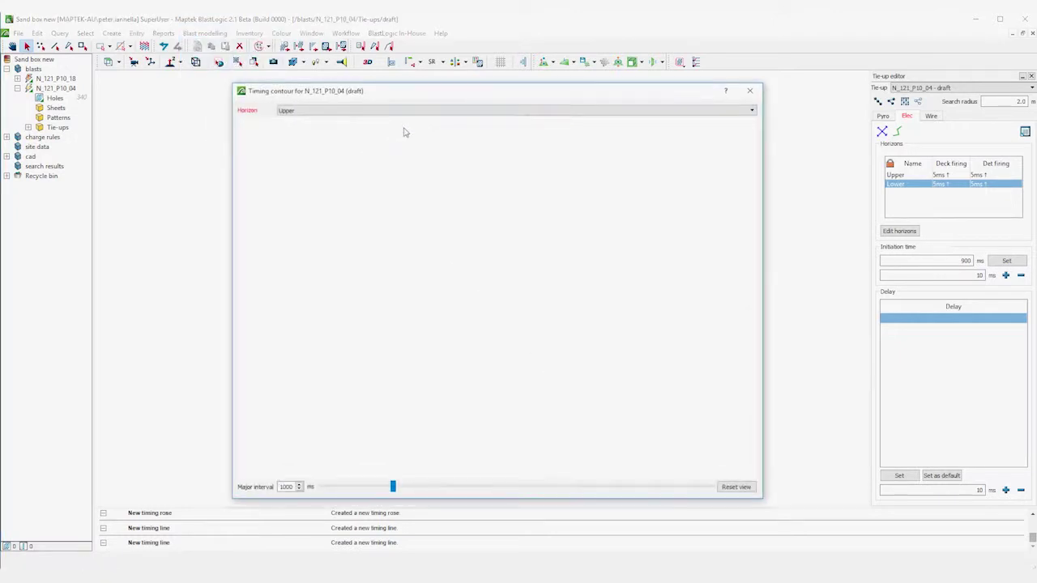
left_click(388, 110)
left_click(384, 125)
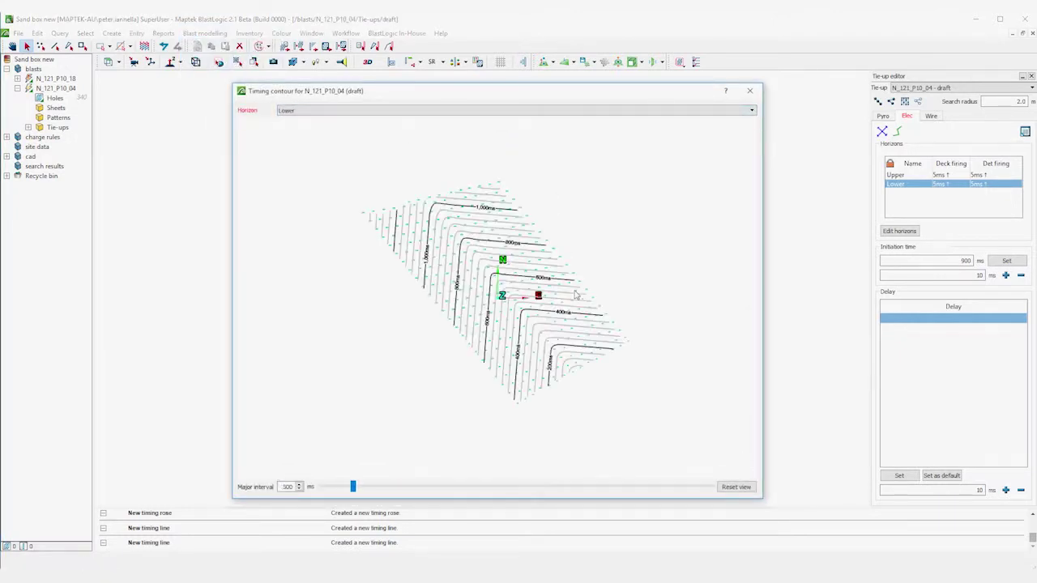
left_click_drag(567, 94, 389, 86)
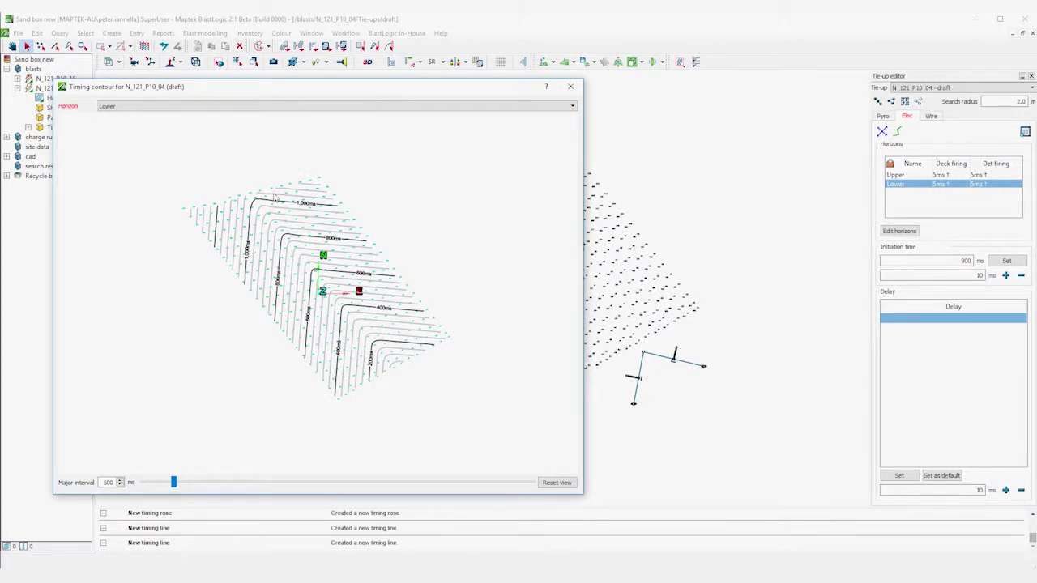
left_click(571, 87)
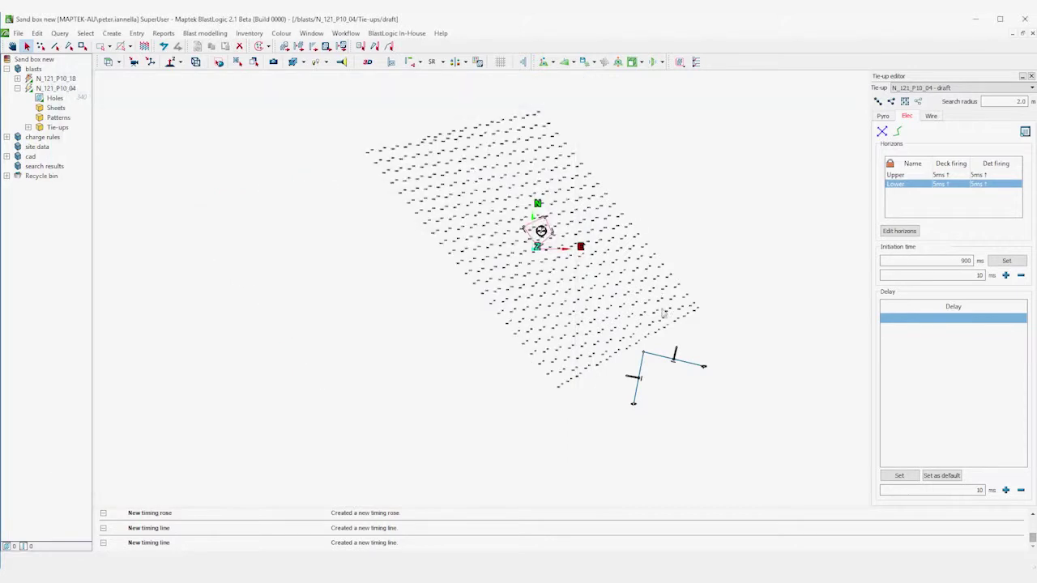
Switch to the wiring design and connect the six easternmost northwest–southeast hole rows end to end, one harness wire per row
left_click(931, 116)
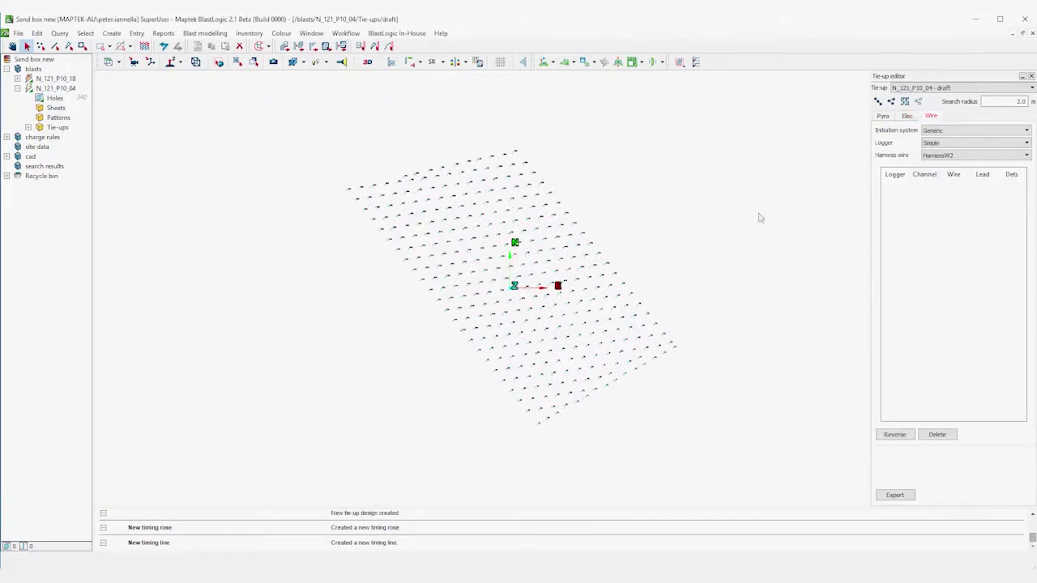
middle_click_drag(613, 361, 605, 347)
scroll(605, 347, "up", 2)
middle_click_drag(562, 317, 568, 342)
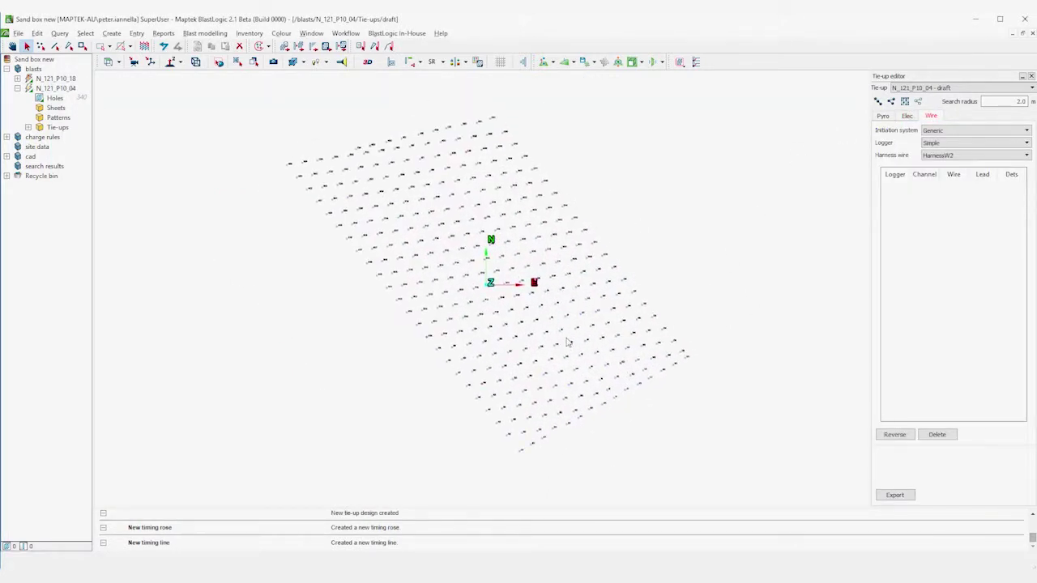
left_click(878, 100)
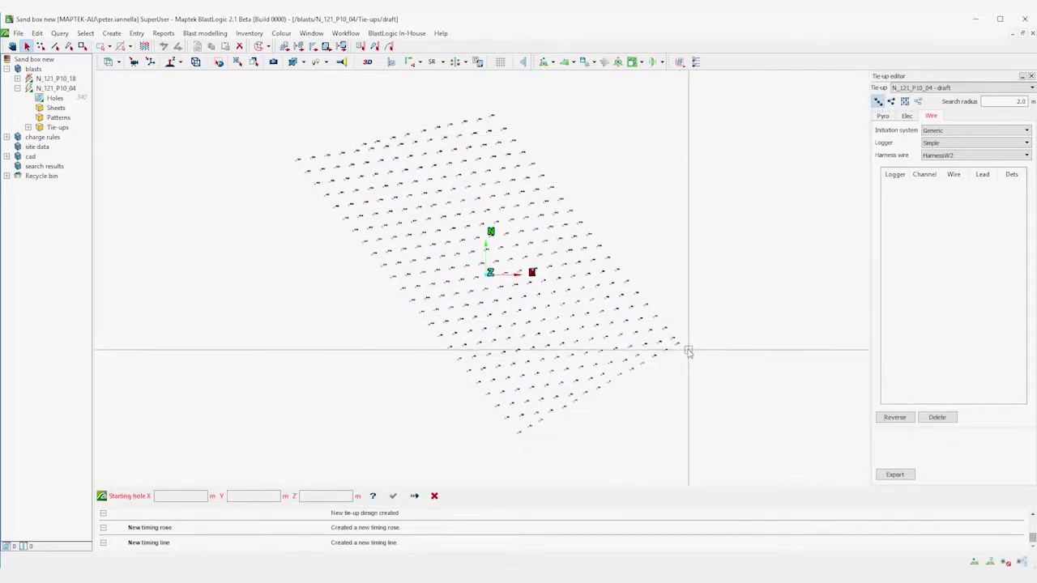
left_click(491, 116)
left_click(477, 119)
left_click(665, 352)
left_click(652, 355)
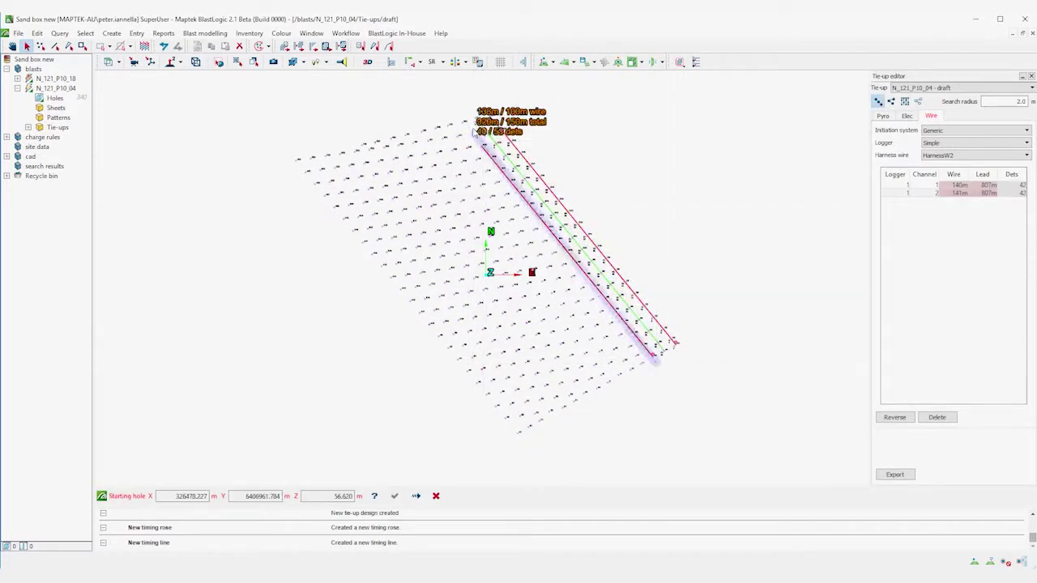
left_click(462, 122)
left_click(446, 122)
mouse_move(495, 166)
left_mouse_down()
mouse_move(624, 352)
mouse_move(571, 317)
left_mouse_up()
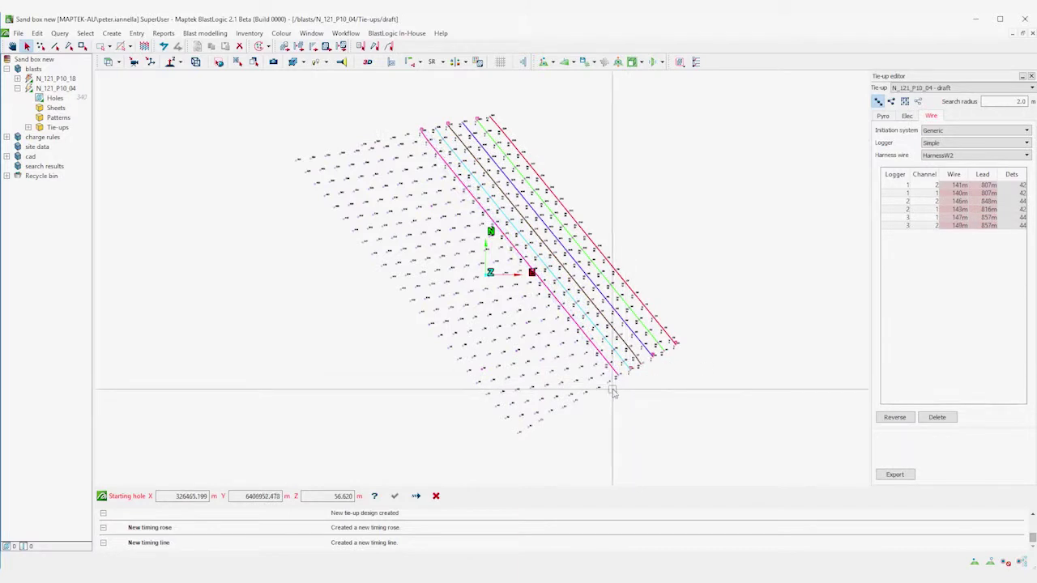
Wire the next four hole rows to the west, alternating the starting end from row to row
left_click(607, 381)
left_click(406, 135)
left_click(391, 137)
left_click(594, 387)
left_click(583, 392)
left_click(376, 143)
left_click(362, 144)
left_click(574, 402)
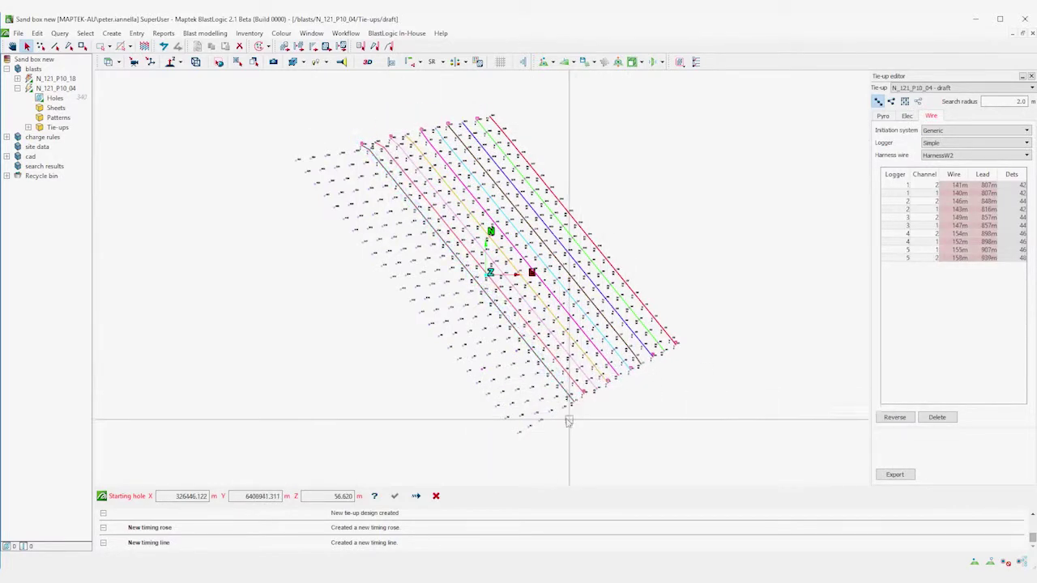
Wire the five remaining hole rows up to the blast's western edge and finish the harness wiring
left_click(563, 407)
left_click(354, 149)
left_click(340, 152)
left_click(551, 412)
left_click(539, 418)
left_click(326, 155)
left_click(310, 156)
left_click(527, 430)
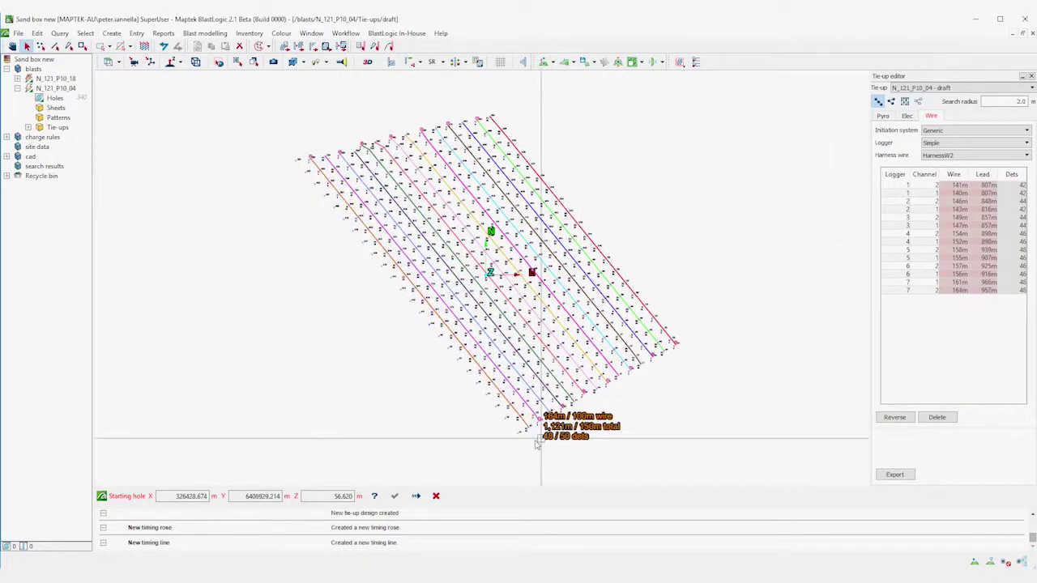
left_click(290, 156)
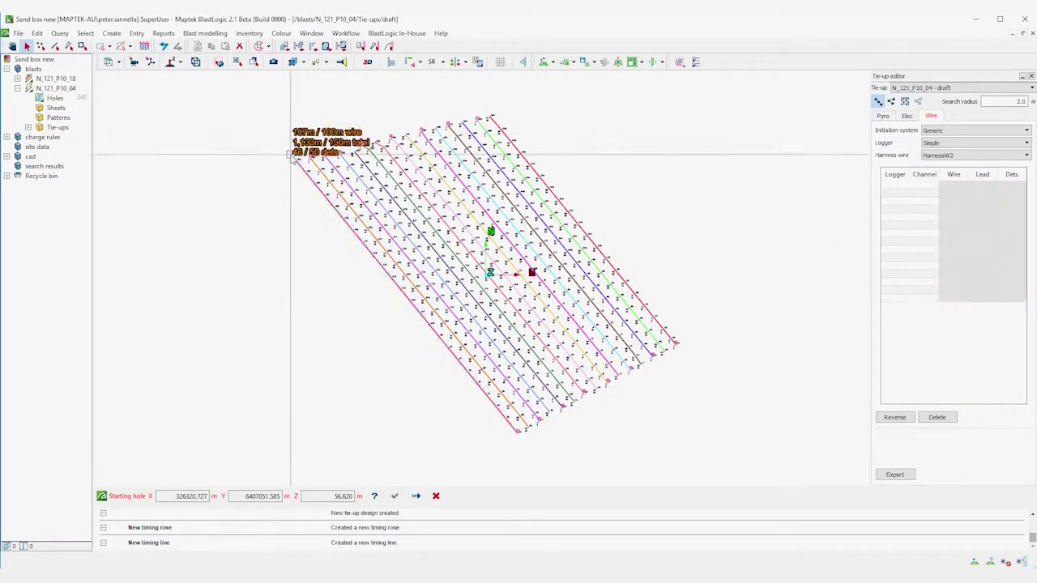
left_click(436, 496)
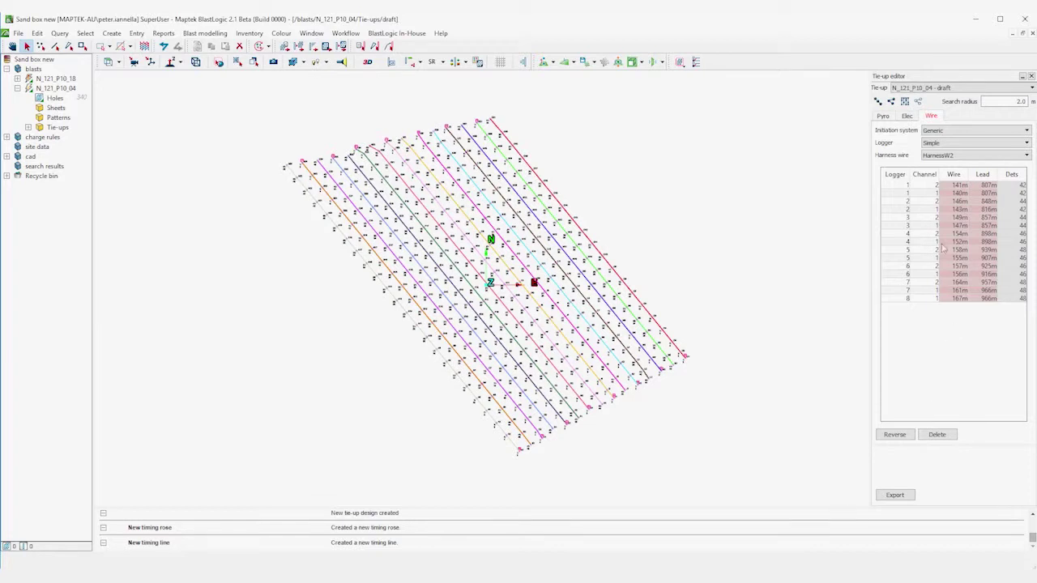
Return to the electronic timing design and play the tie-up's blast animation for all horizons
left_click(905, 116)
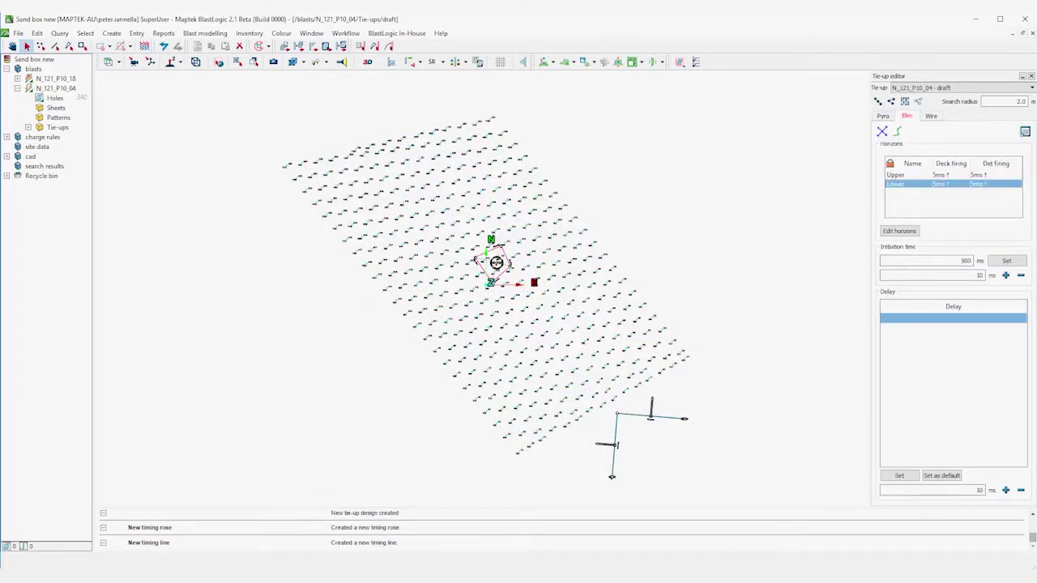
scroll(618, 300, "down", 2)
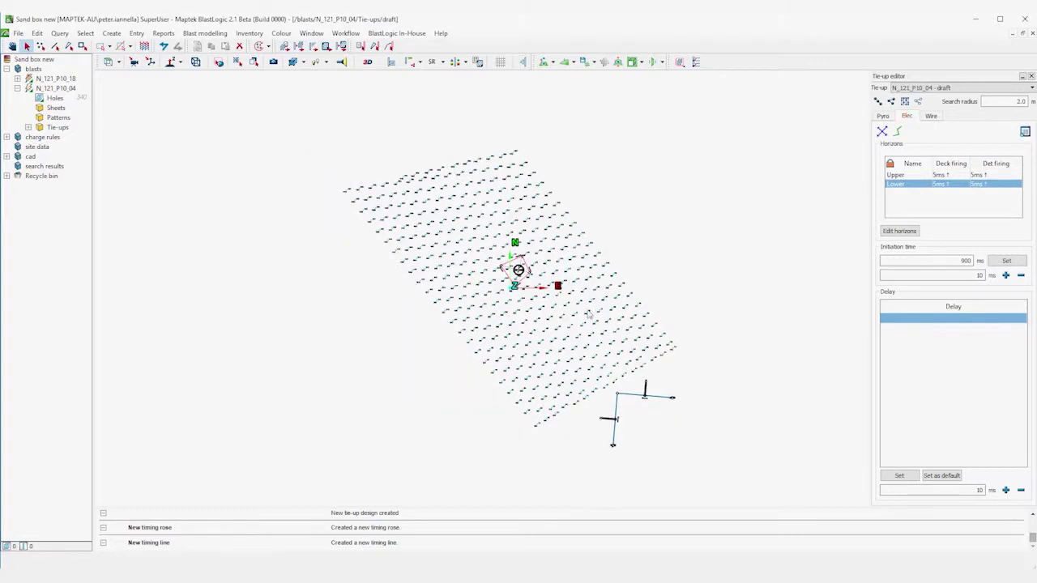
left_click(206, 34)
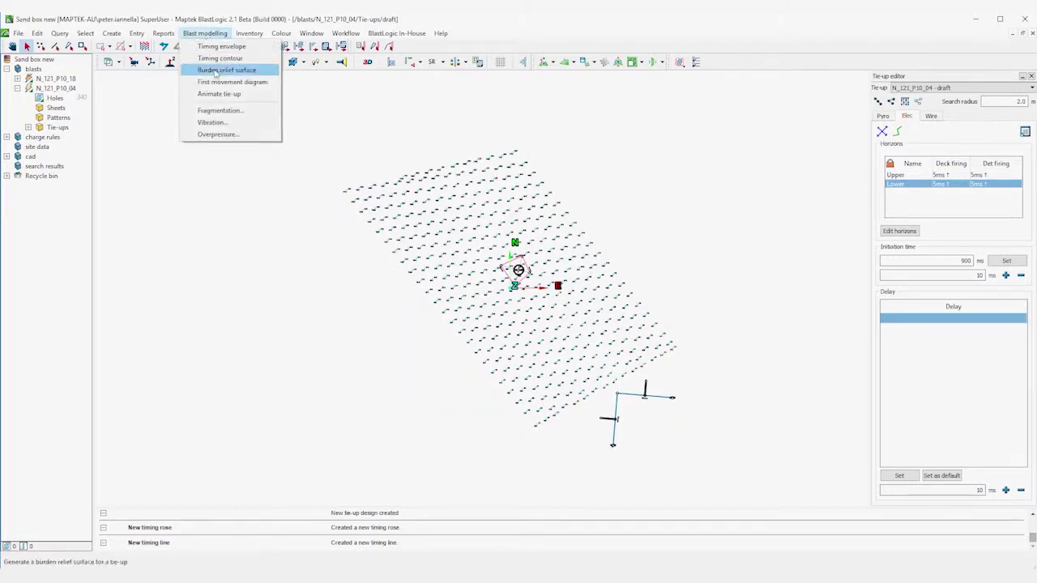
left_click(219, 94)
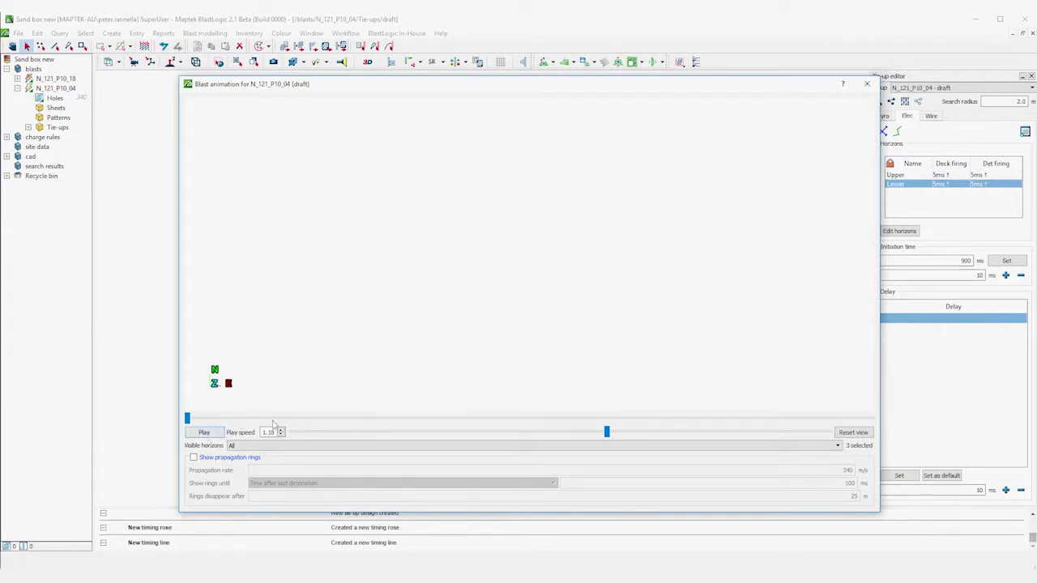
left_click(208, 432)
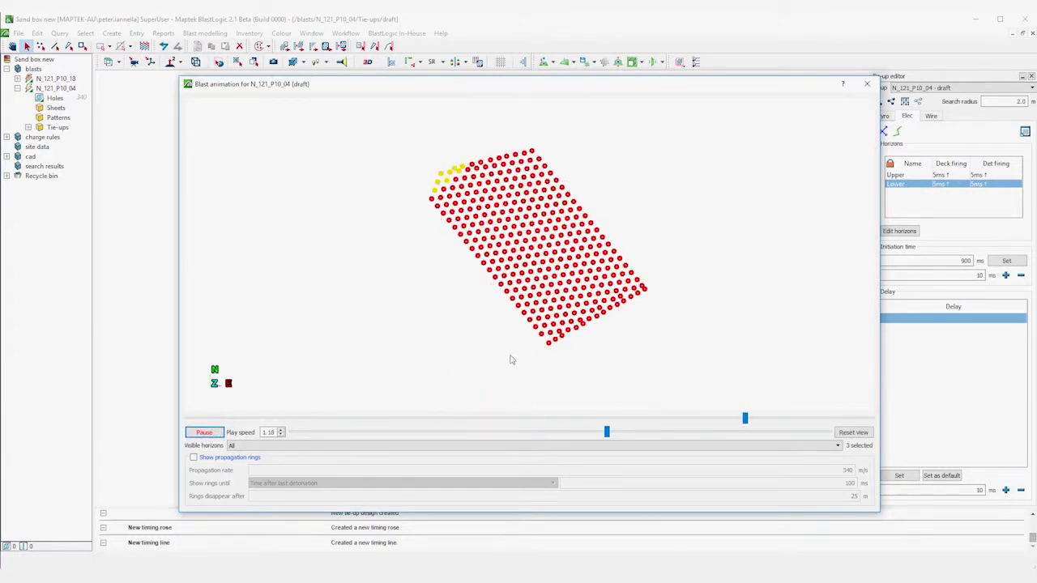
middle_click_drag(536, 301, 536, 227)
left_click(206, 432)
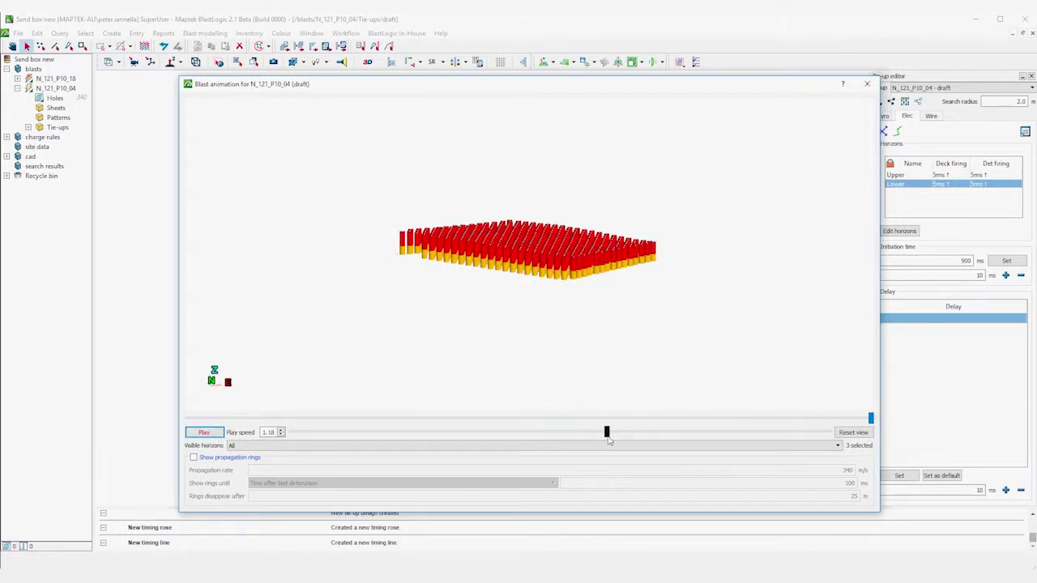
Reduce the animation's play speed to 0.98 and replay the blast, examining the deck firing from several angles
left_click_drag(607, 433, 553, 438)
left_click(204, 433)
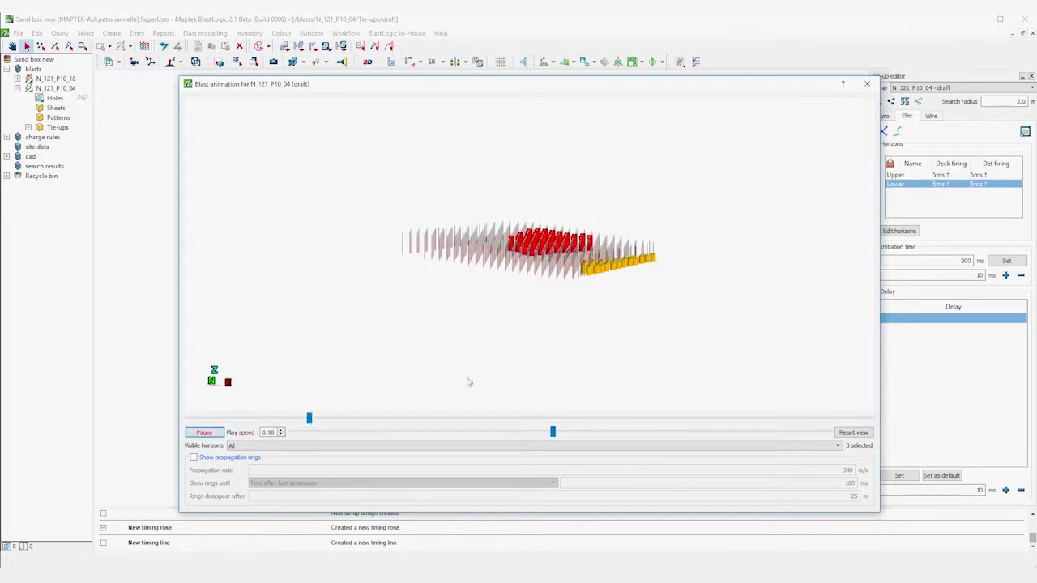
left_click_drag(577, 321, 394, 343)
left_click_drag(420, 296, 539, 389)
Turn on propagation rings and replay the blast animation with them
left_click(214, 458)
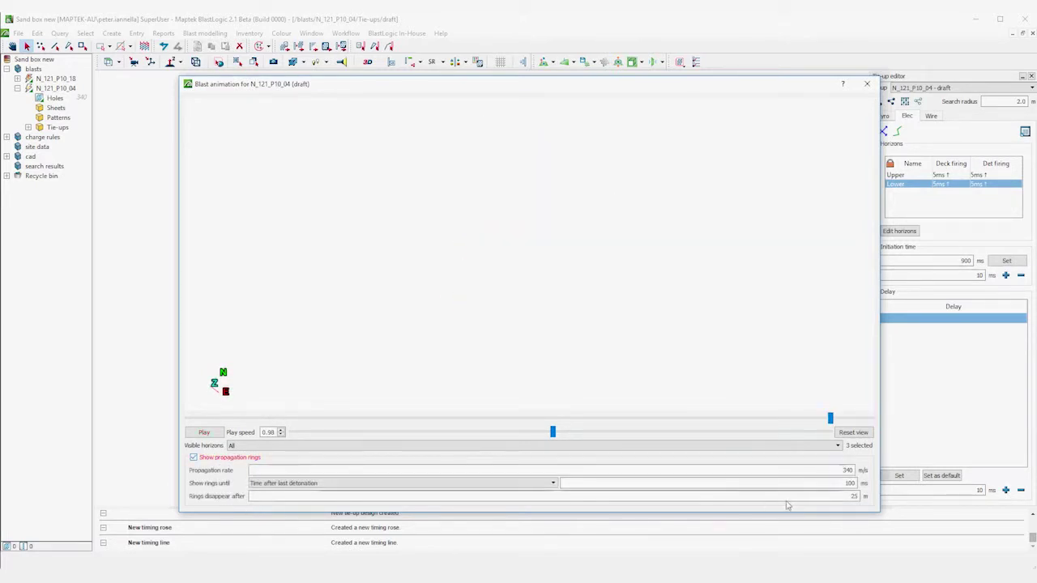
left_click(204, 433)
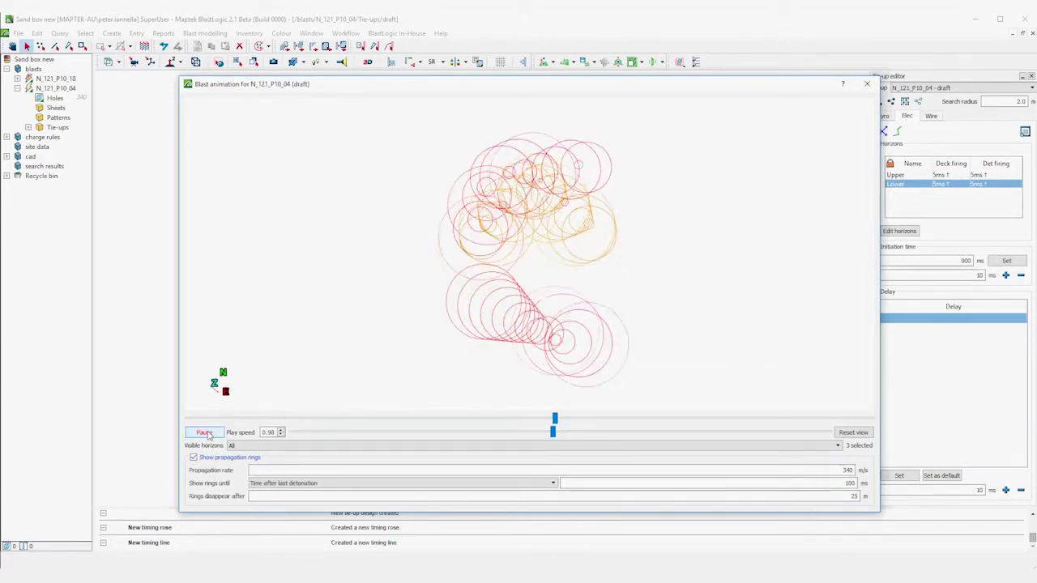
left_click(205, 434)
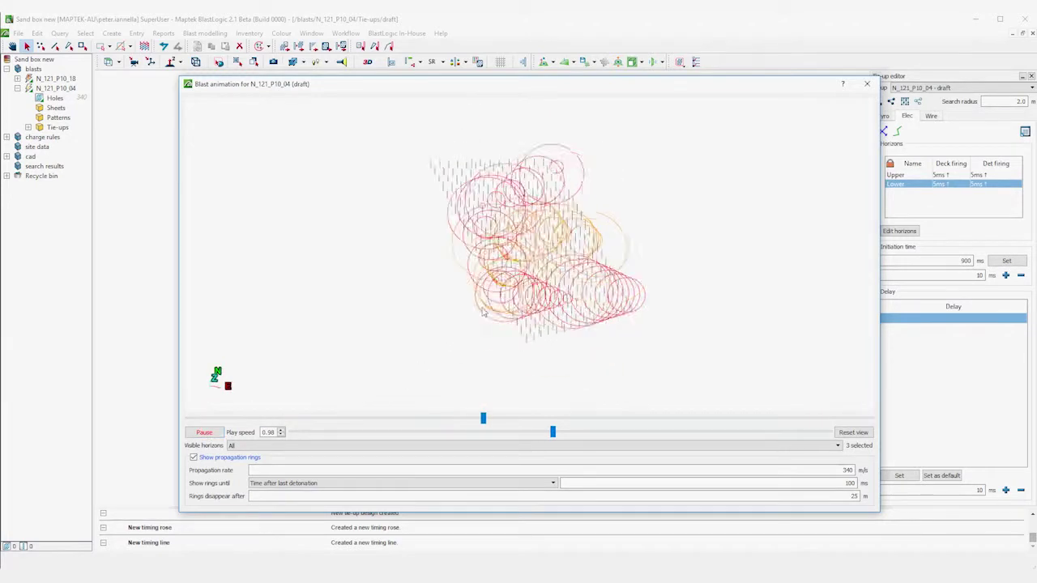
Replay the animation with its play speed set to 0.50, and close it with the propagation rings turned off
double_click(269, 434)
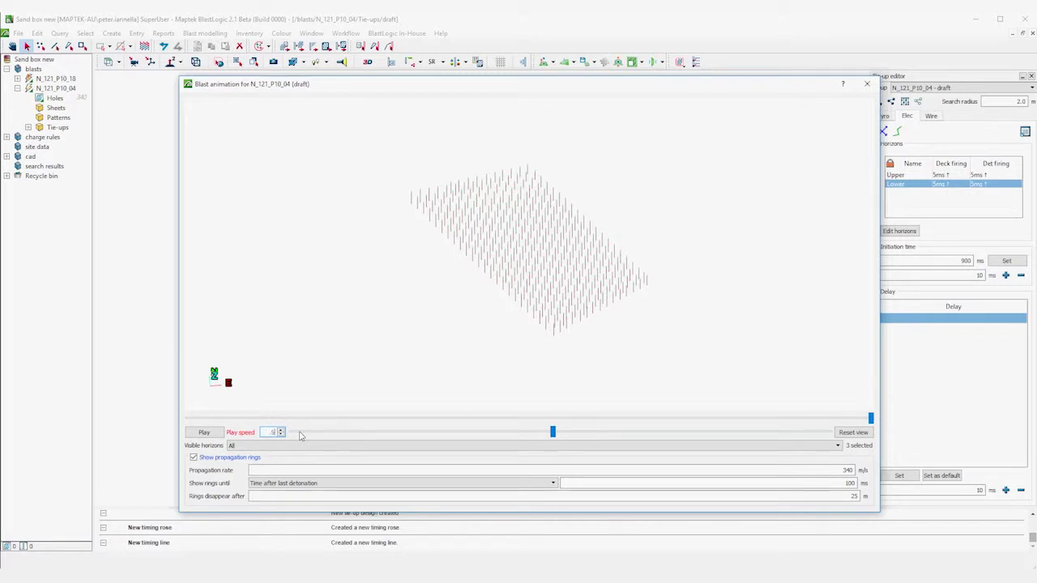
type("0.5")
left_click(205, 433)
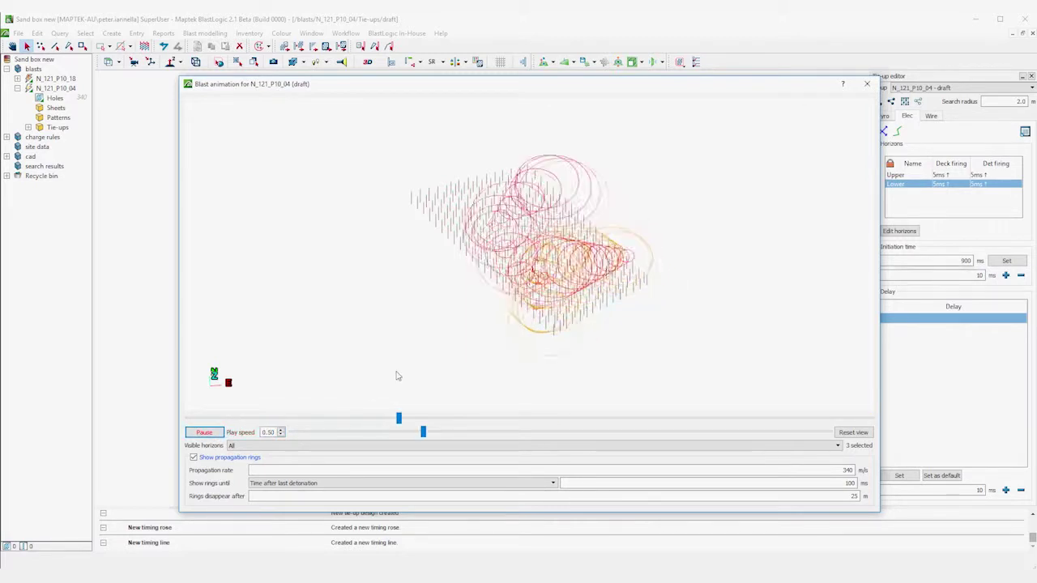
left_click(194, 458)
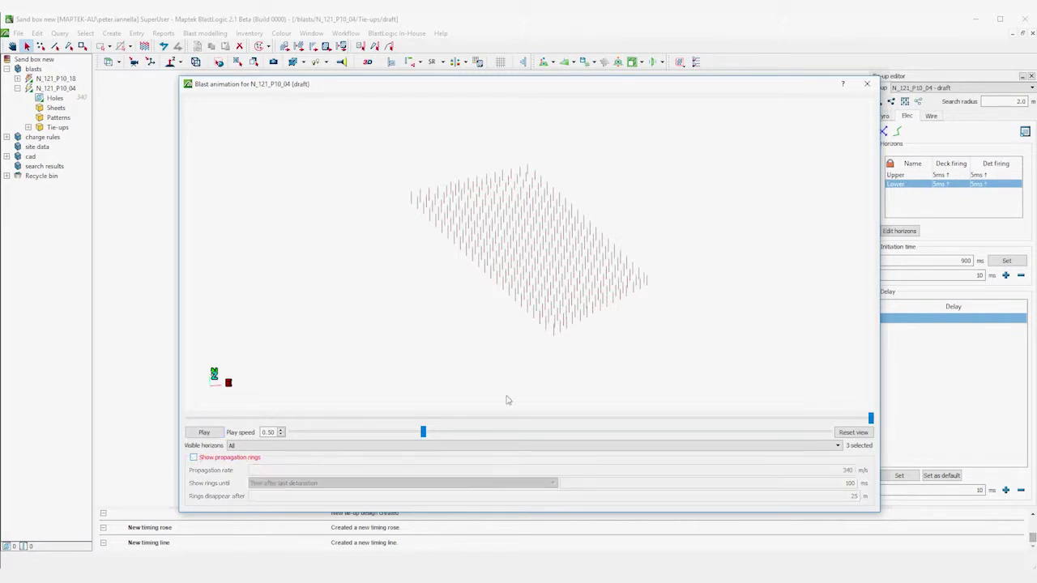
left_click(867, 84)
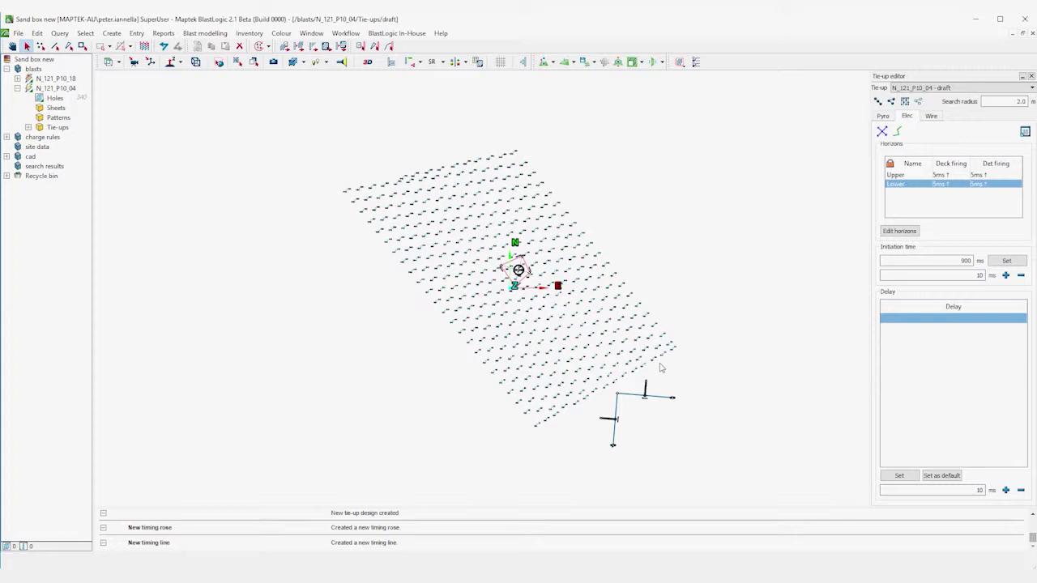